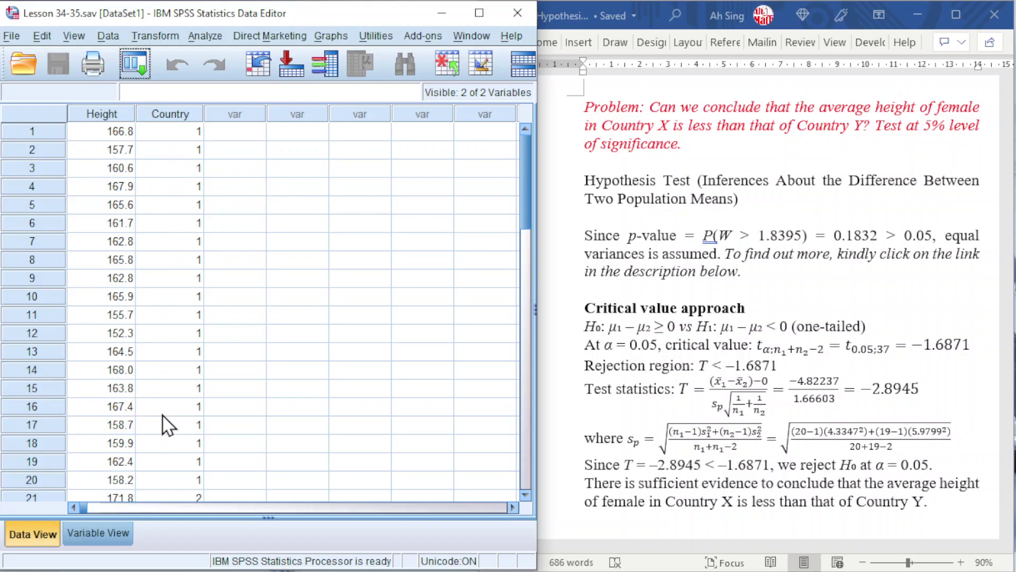
# Review the value labels defined for the Country variable, and return to the data values
pyautogui.click(94, 534)
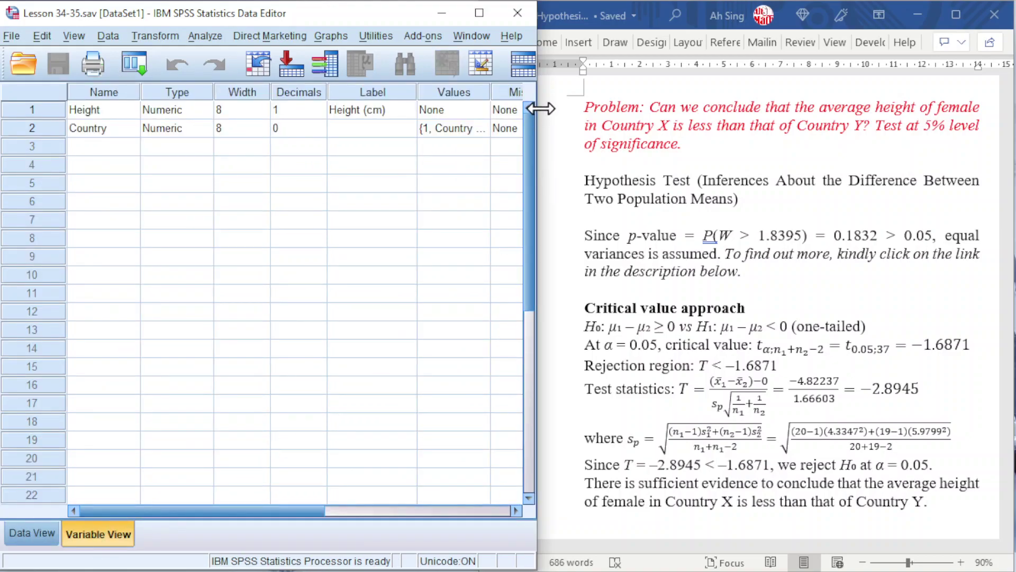
pyautogui.click(459, 131)
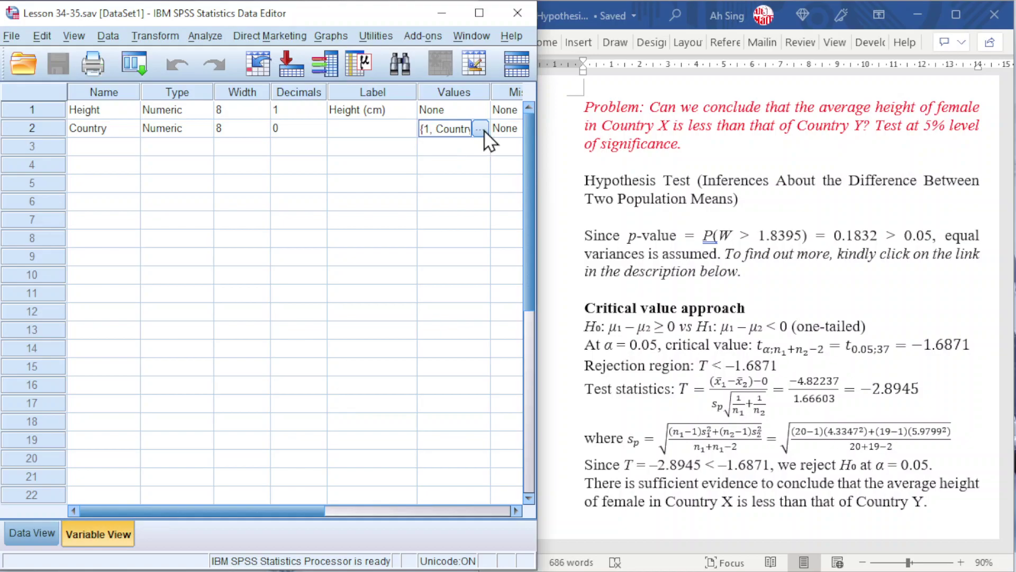
pyautogui.click(483, 130)
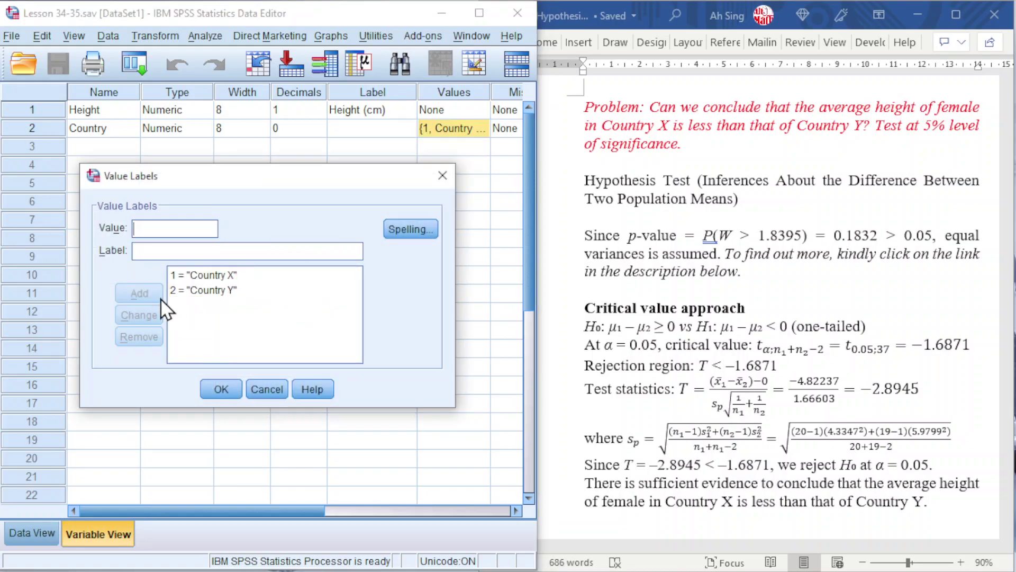
pyautogui.click(217, 391)
pyautogui.hotkey('ctrl', 't')
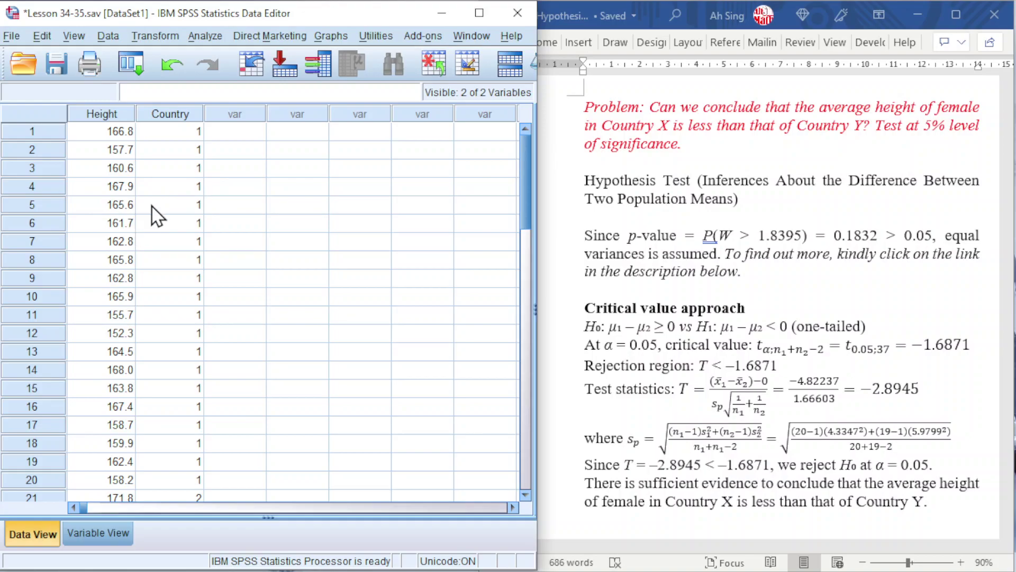
# Set up an Independent-Samples T Test with Height as the test variable and Country as the grouping variable
pyautogui.click(205, 36)
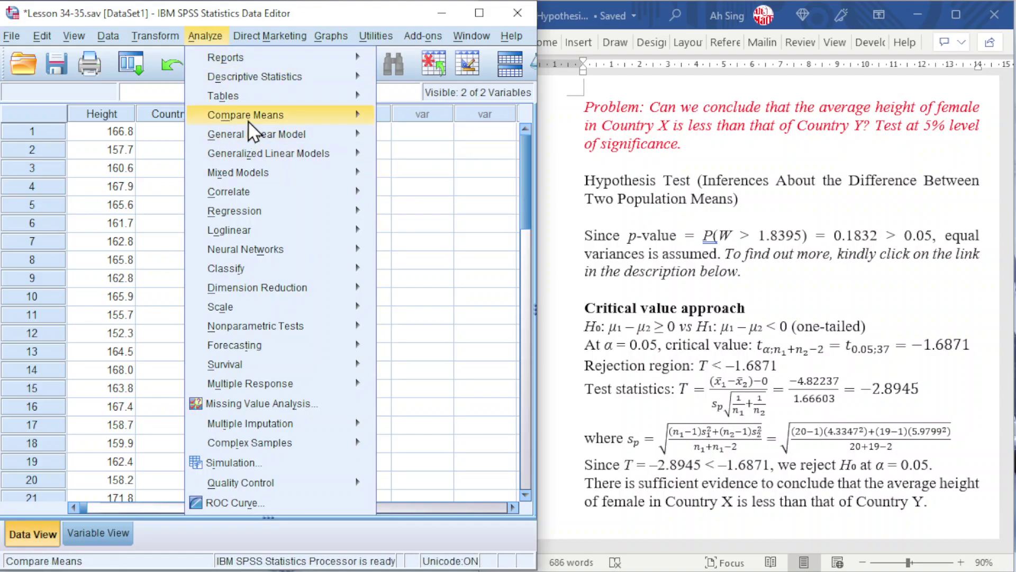
pyautogui.moveTo(254, 121)
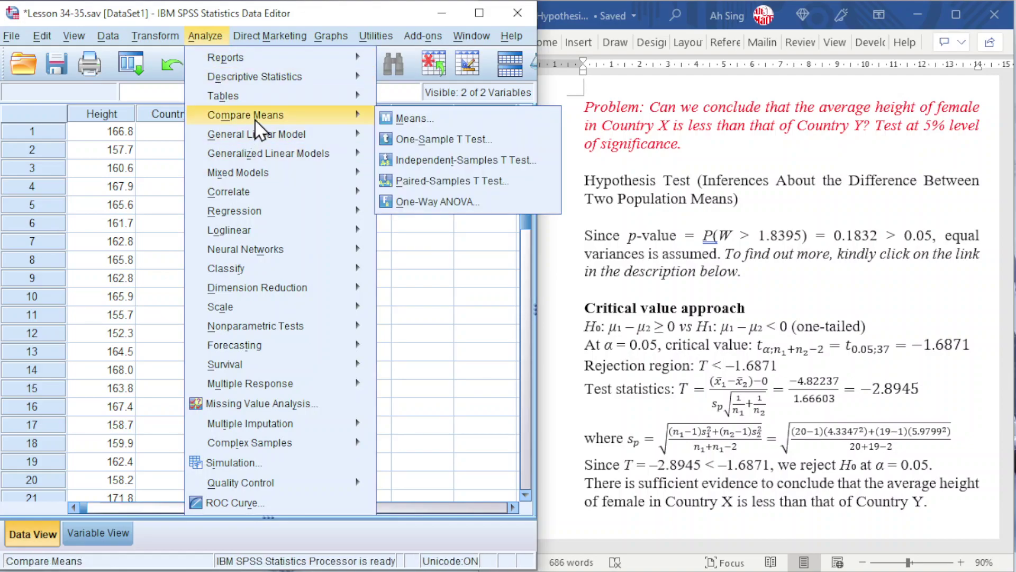
pyautogui.click(413, 161)
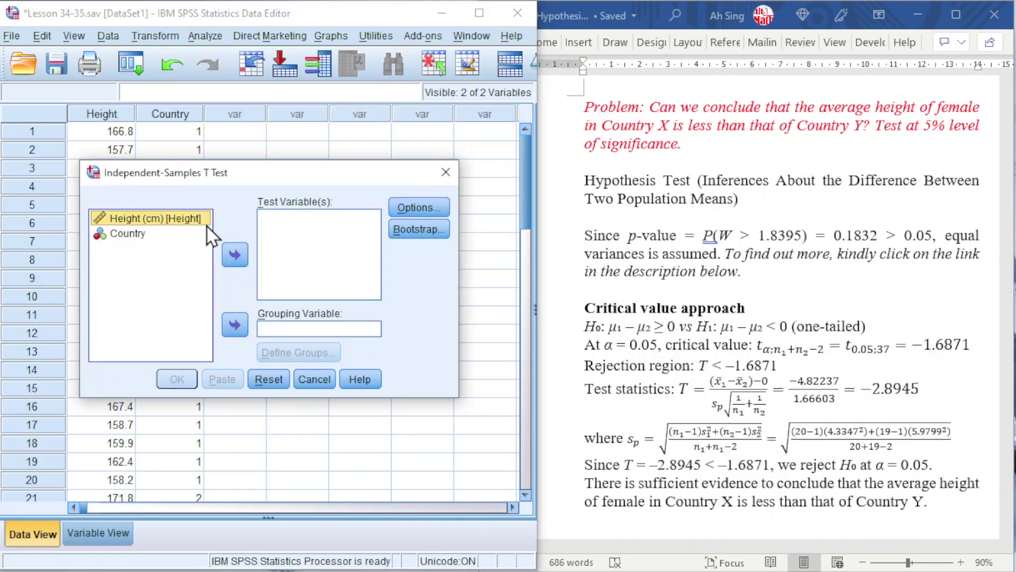
pyautogui.click(234, 255)
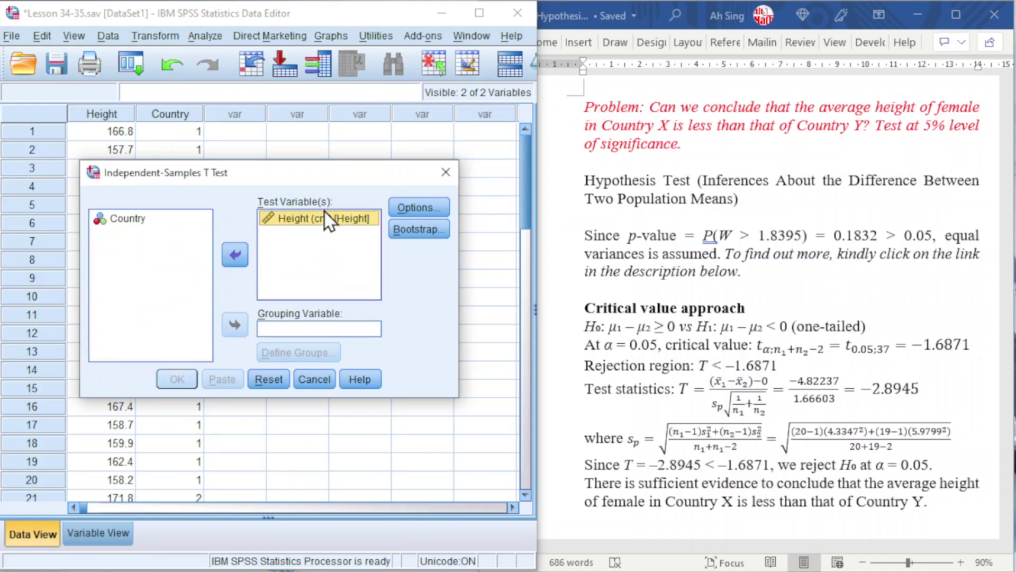
pyautogui.click(114, 223)
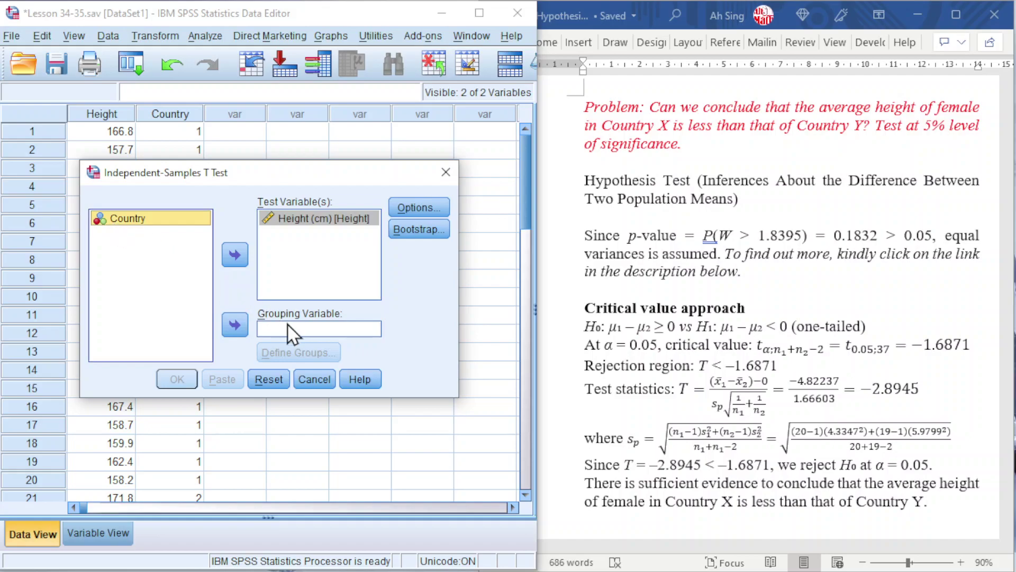
pyautogui.click(234, 325)
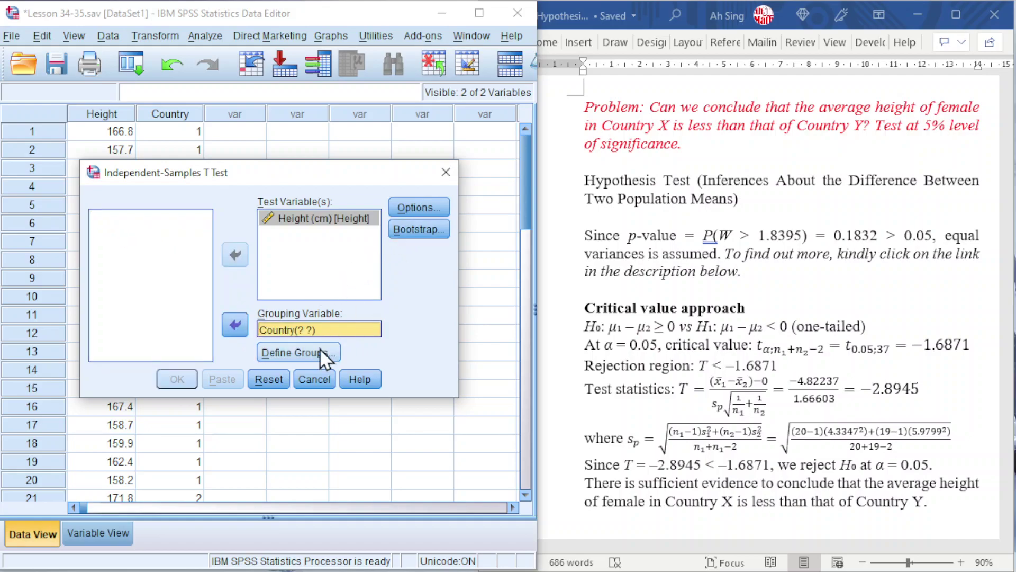
# Define the Country groups by specified values, with 1 for Group 1 and 2 for Group 2
pyautogui.click(294, 352)
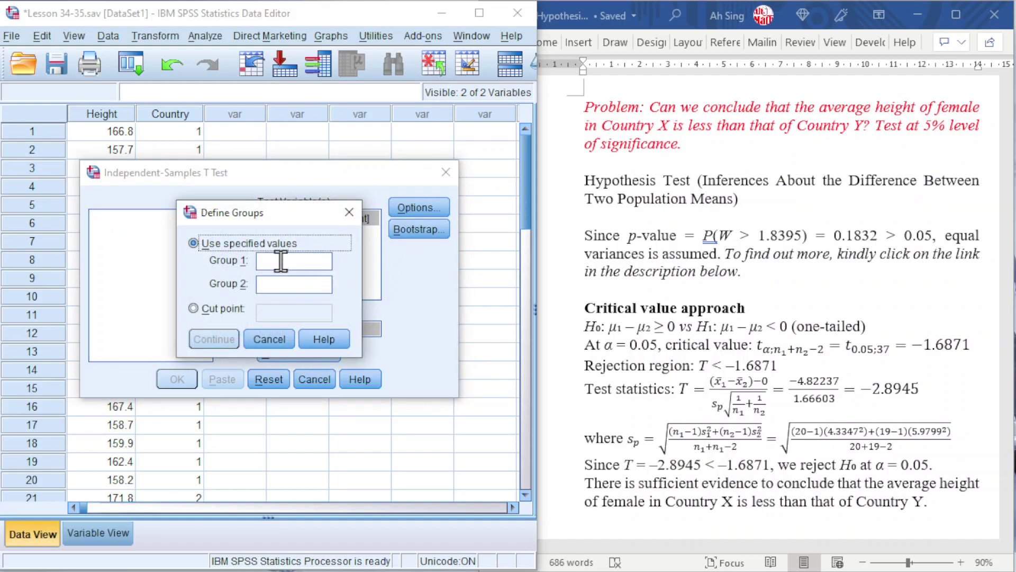
pyautogui.write('1')
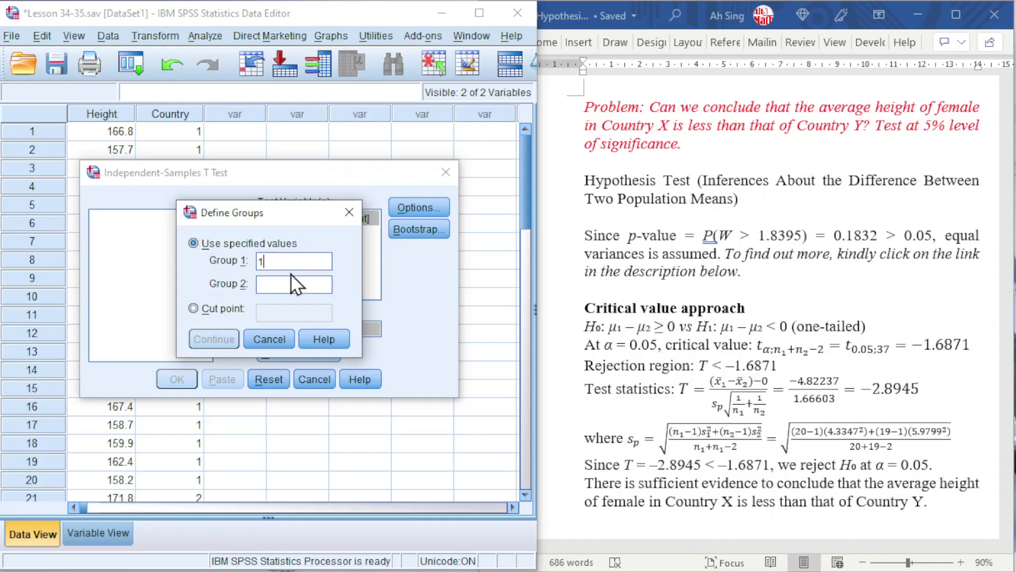
pyautogui.click(279, 285)
pyautogui.write('2')
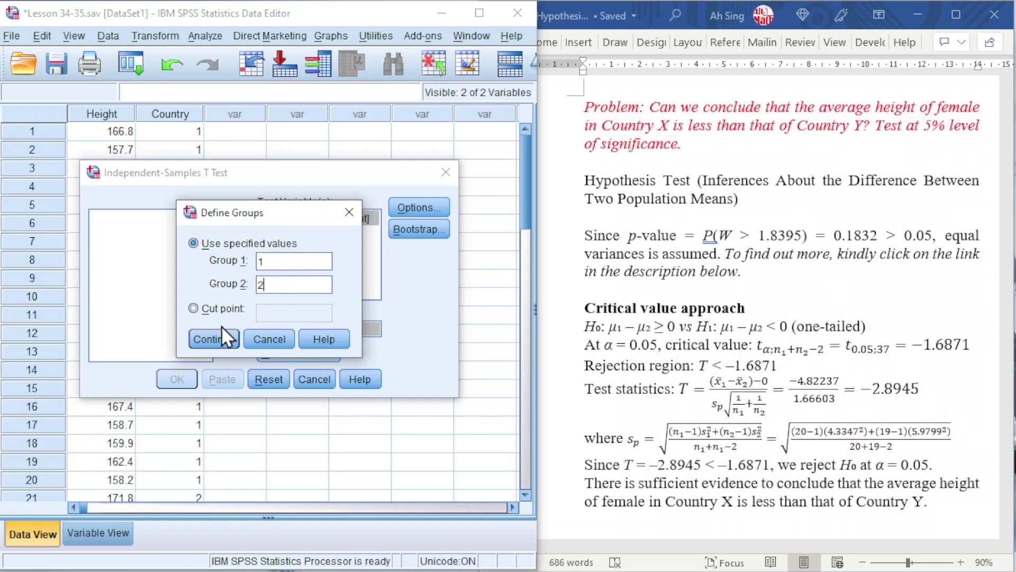
pyautogui.click(210, 339)
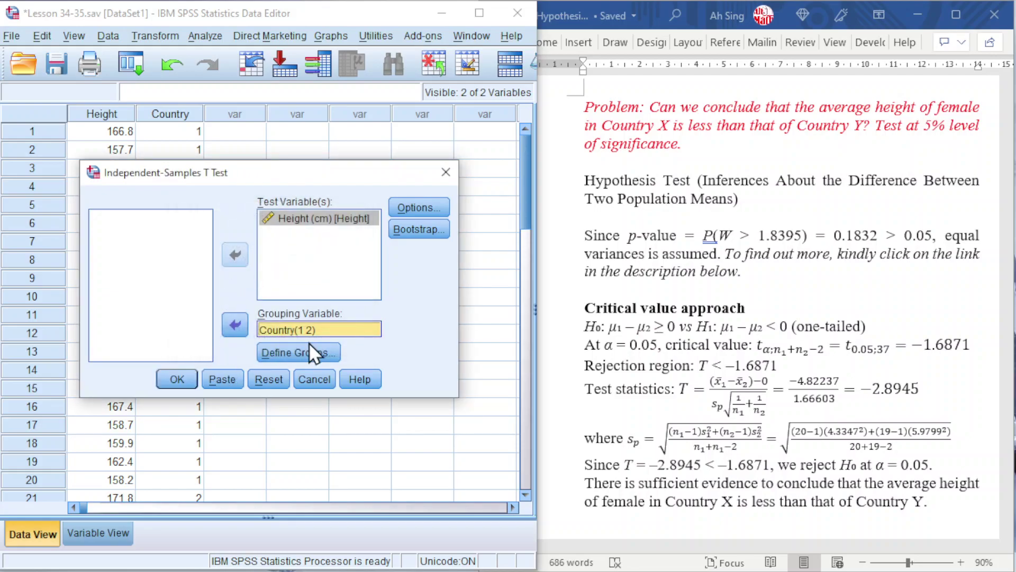
# Accept the 95% confidence interval in the test options and run the t test
pyautogui.click(424, 208)
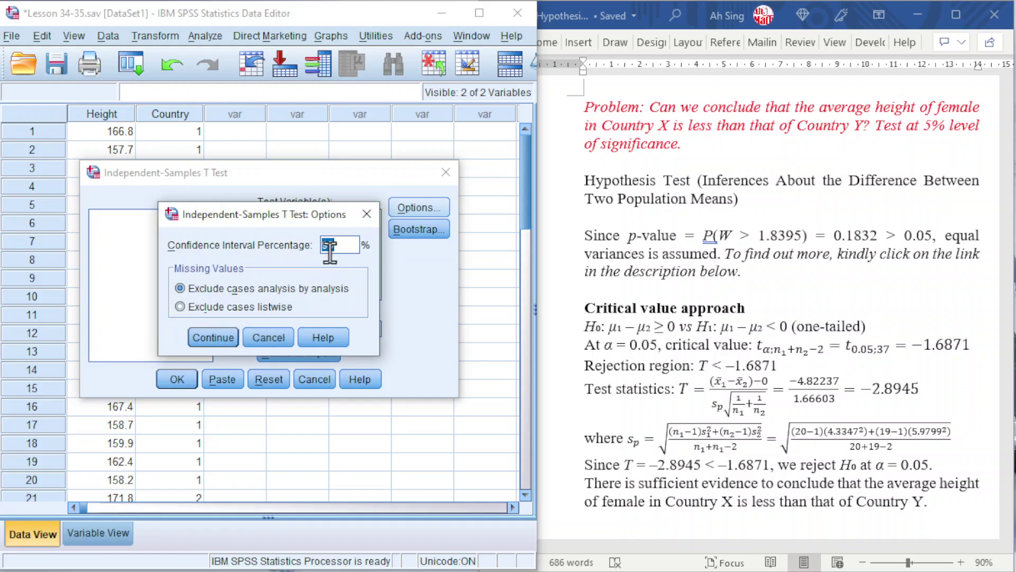
pyautogui.click(211, 337)
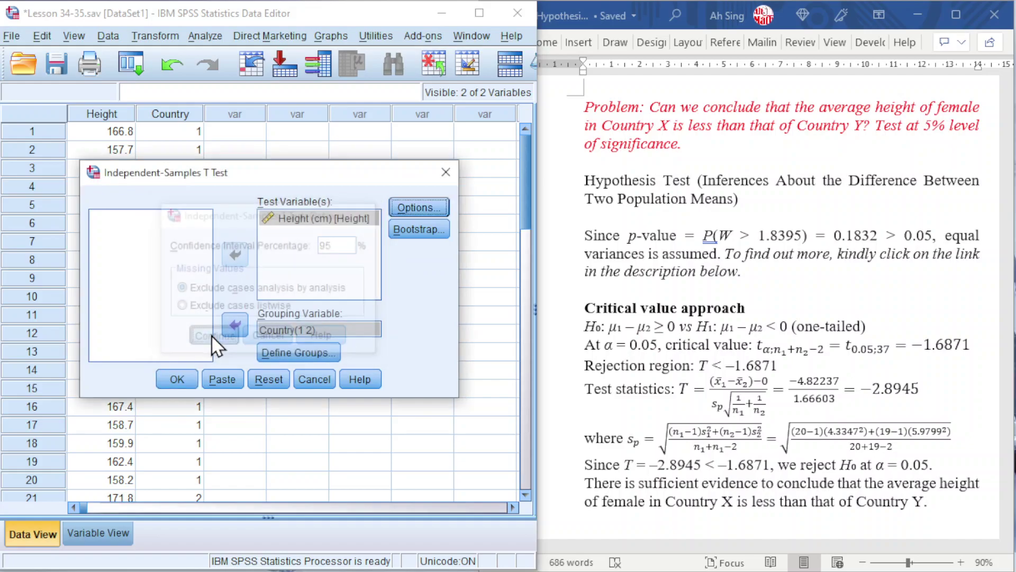
pyautogui.click(171, 377)
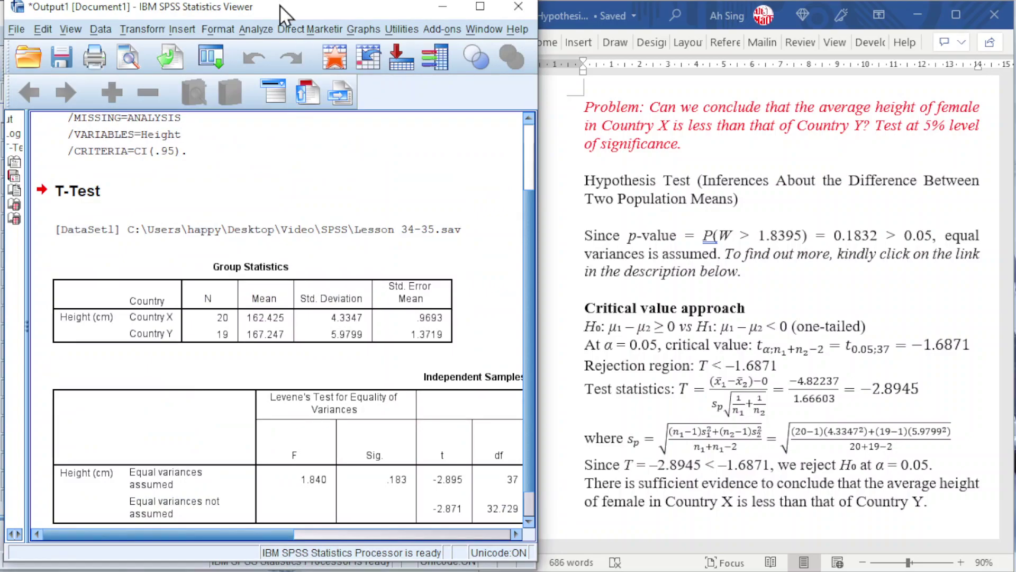
# Format the mean, standard deviation and standard error cells of the Group Statistics table to 4 decimals
pyautogui.click(329, 337)
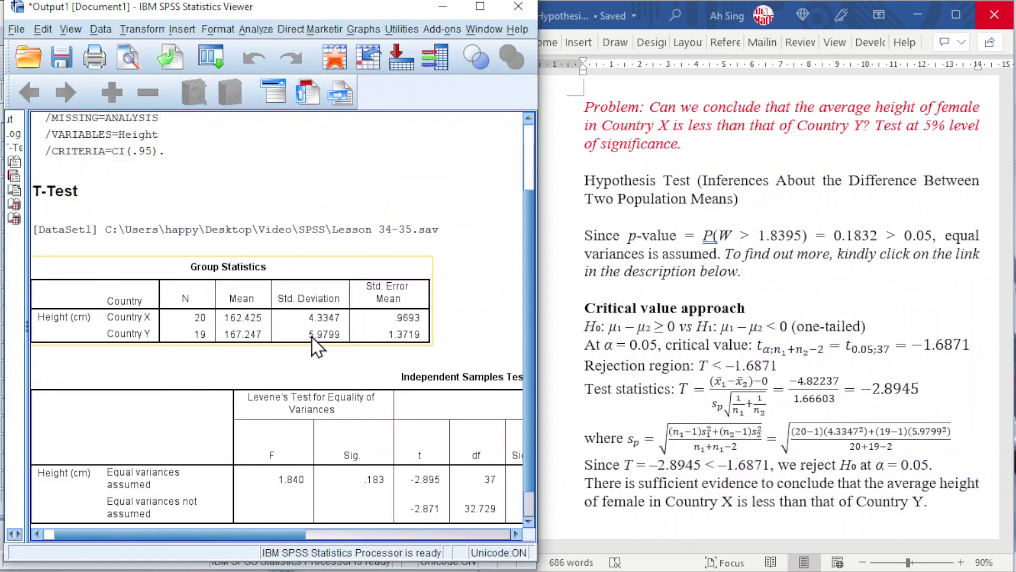
pyautogui.doubleClick(251, 325)
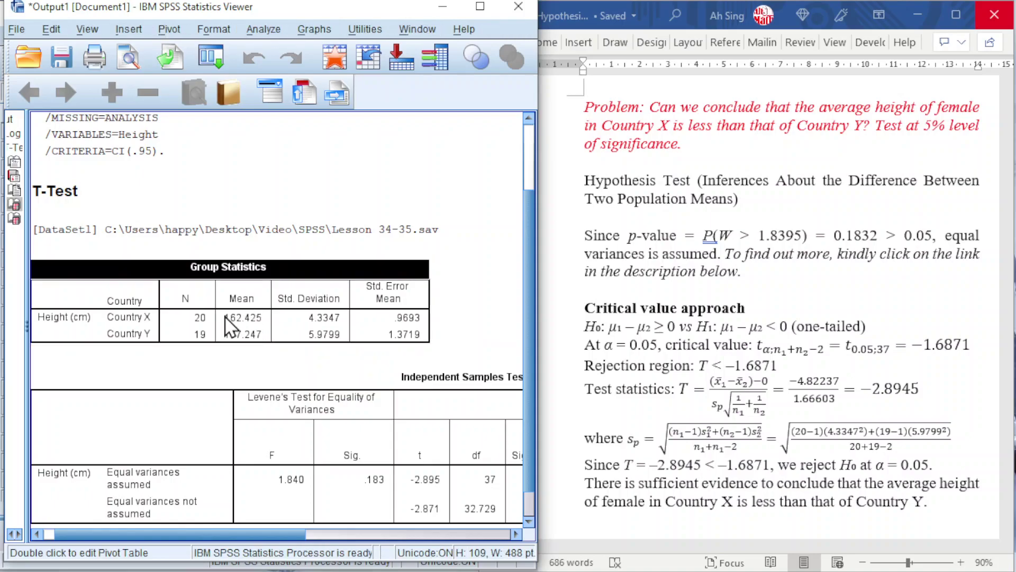
pyautogui.moveTo(225, 317); pyautogui.dragTo(418, 334)
pyautogui.rightClick(371, 335)
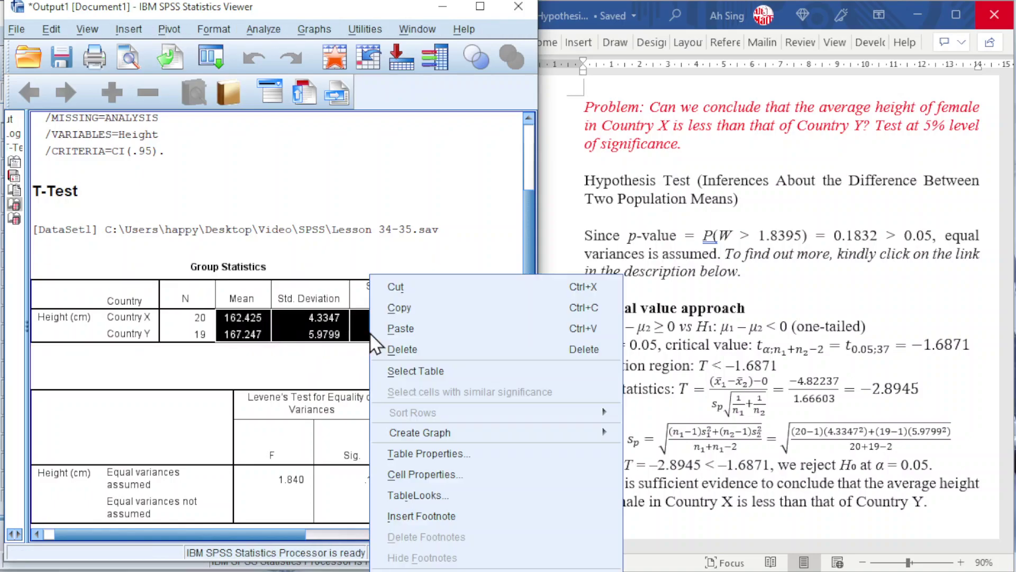
pyautogui.click(408, 476)
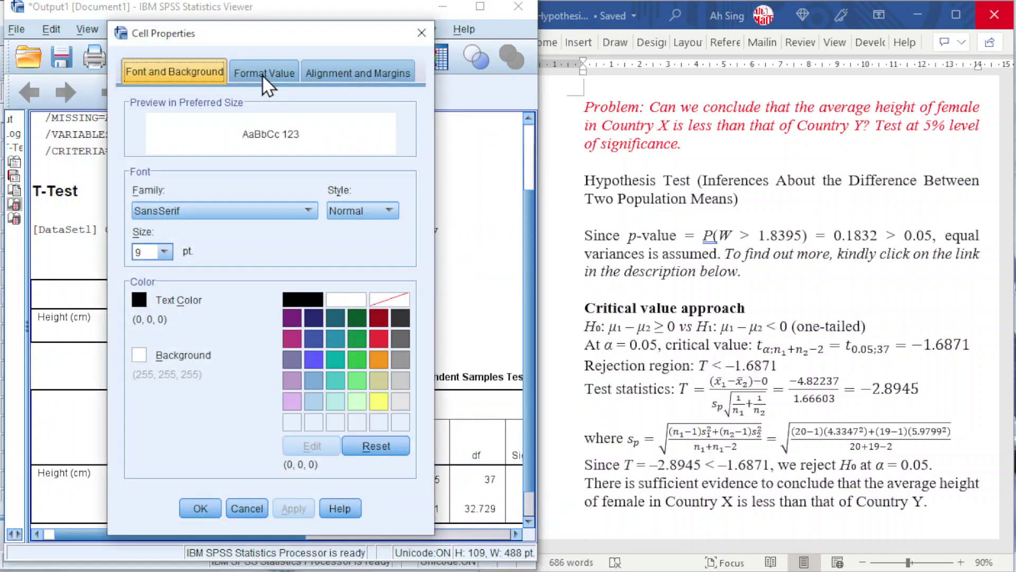
pyautogui.click(262, 74)
pyautogui.click(313, 456)
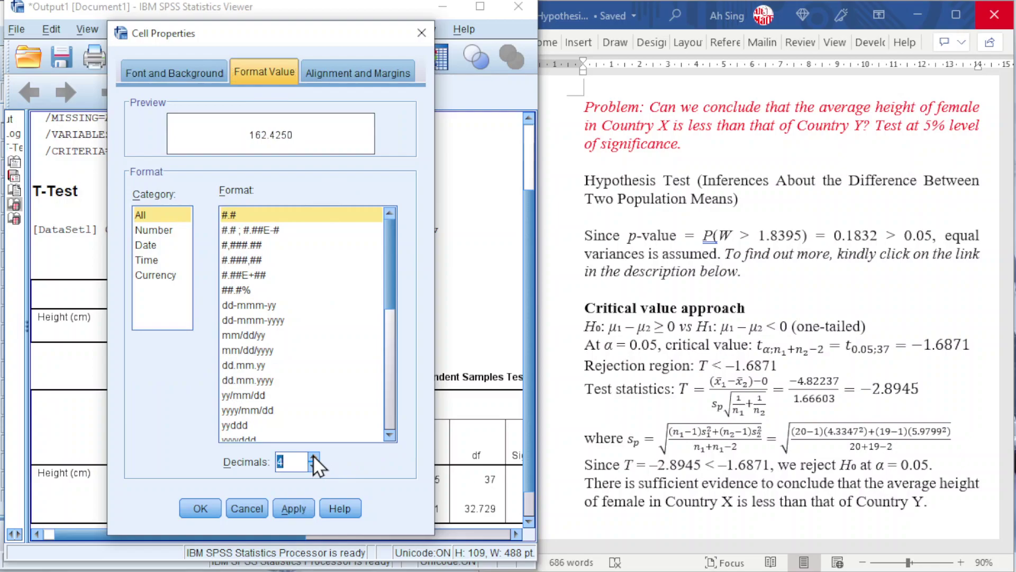
pyautogui.click(200, 508)
# Format all value cells of the Independent Samples Test table to 4 decimals
pyautogui.scroll(-1, 268, 434)
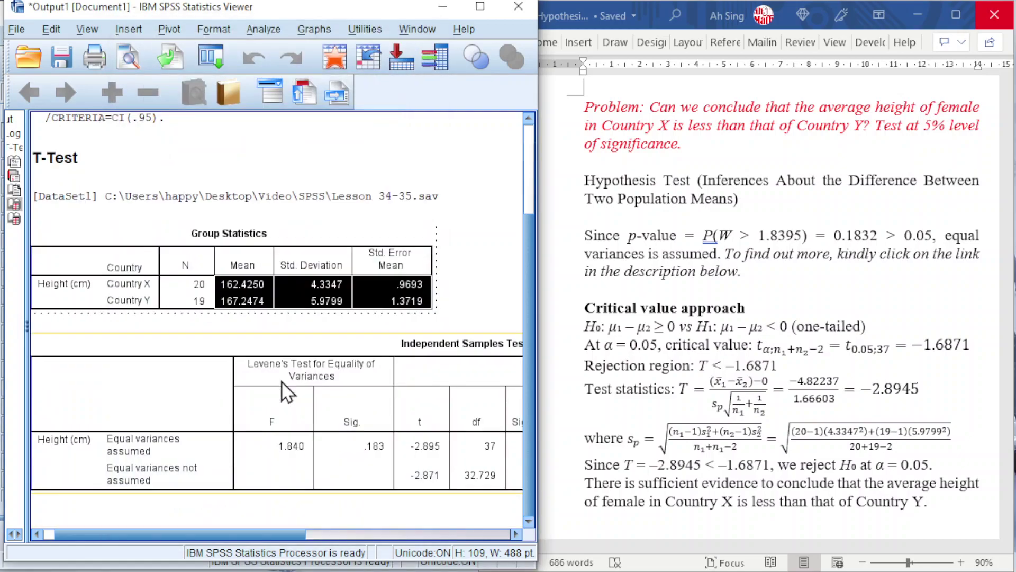
pyautogui.doubleClick(271, 427)
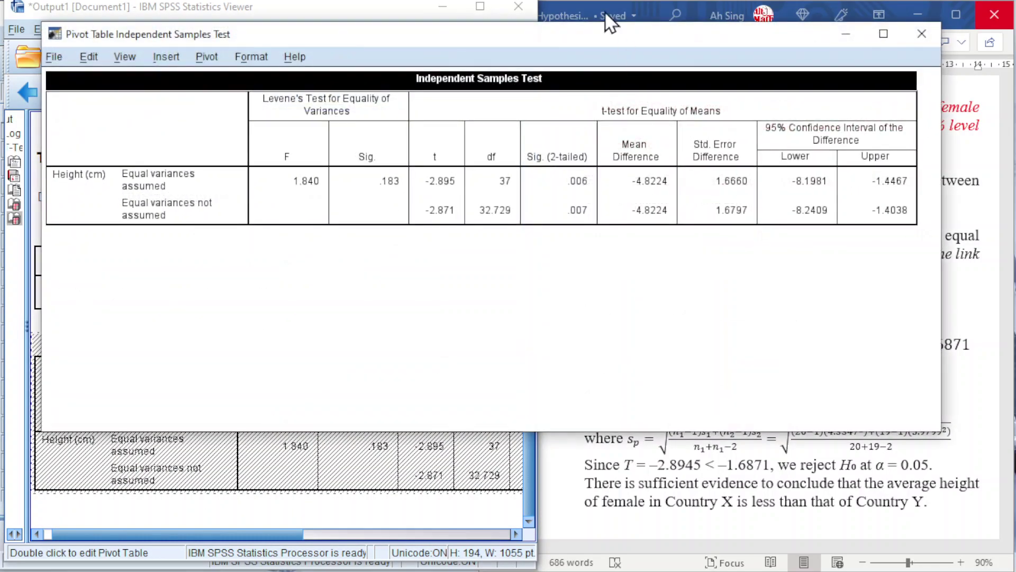
pyautogui.keyDown('shift'); pyautogui.click(353, 183); pyautogui.keyUp('shift')
pyautogui.moveTo(354, 180); pyautogui.dragTo(846, 204)
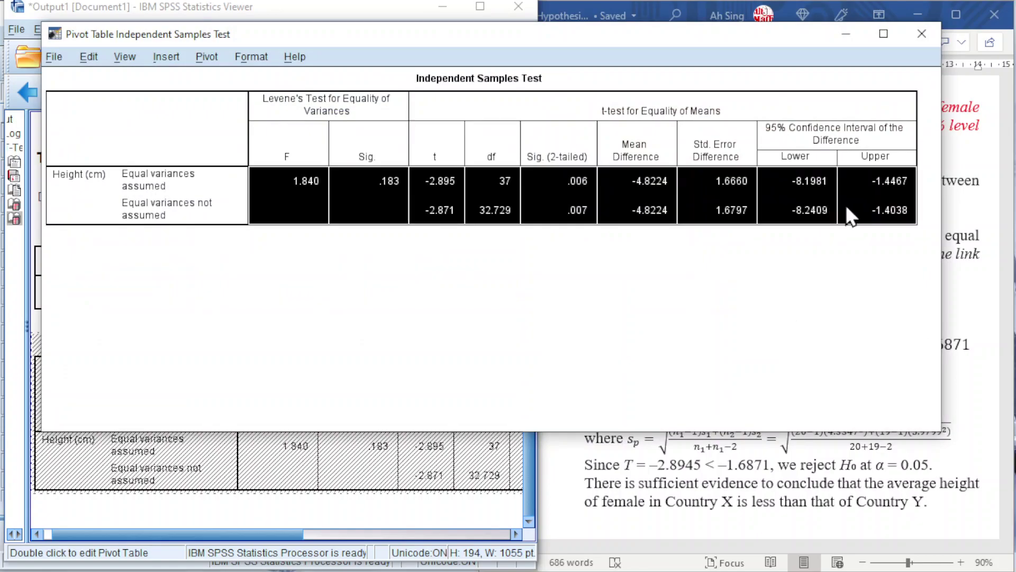
pyautogui.rightClick(846, 204)
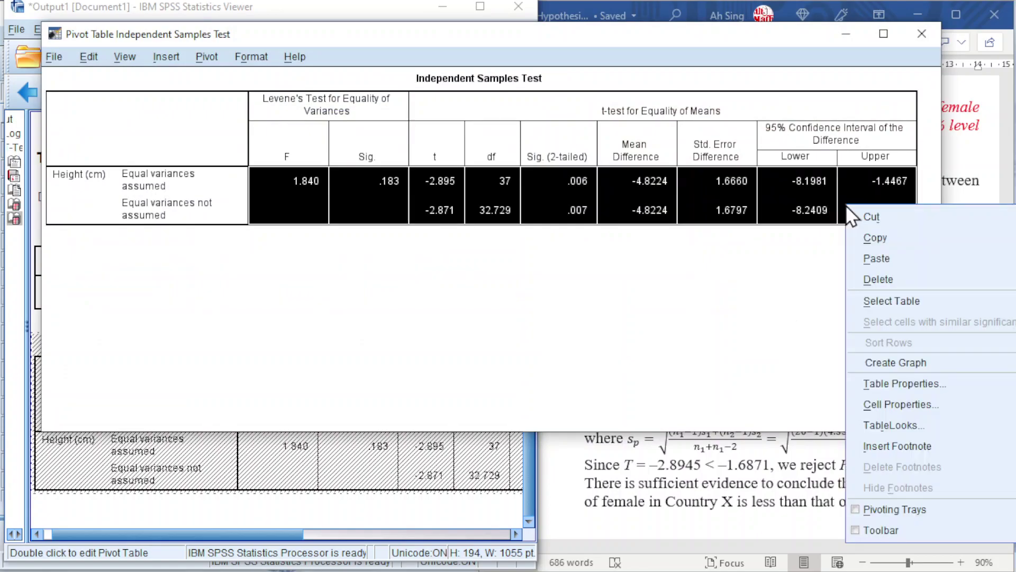
pyautogui.click(873, 404)
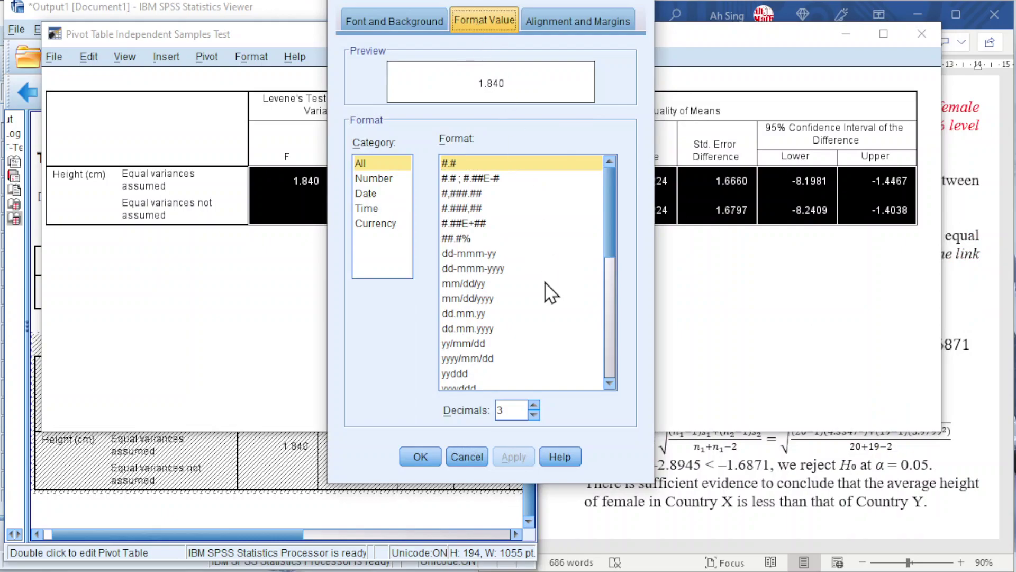
pyautogui.click(534, 405)
pyautogui.click(424, 459)
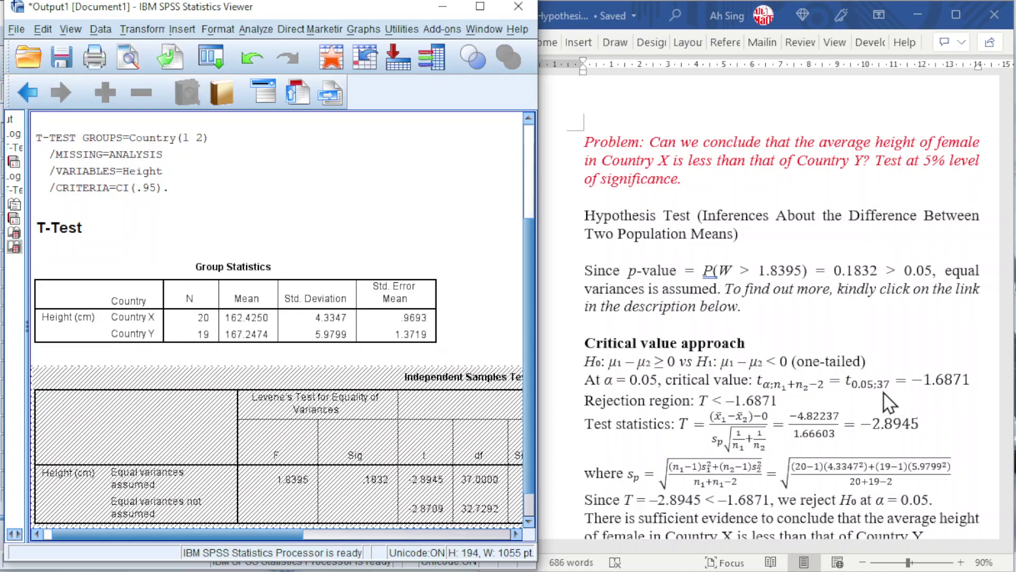
# Create a new empty dataset and enter 1 in the first cell of its first column
pyautogui.click(17, 30)
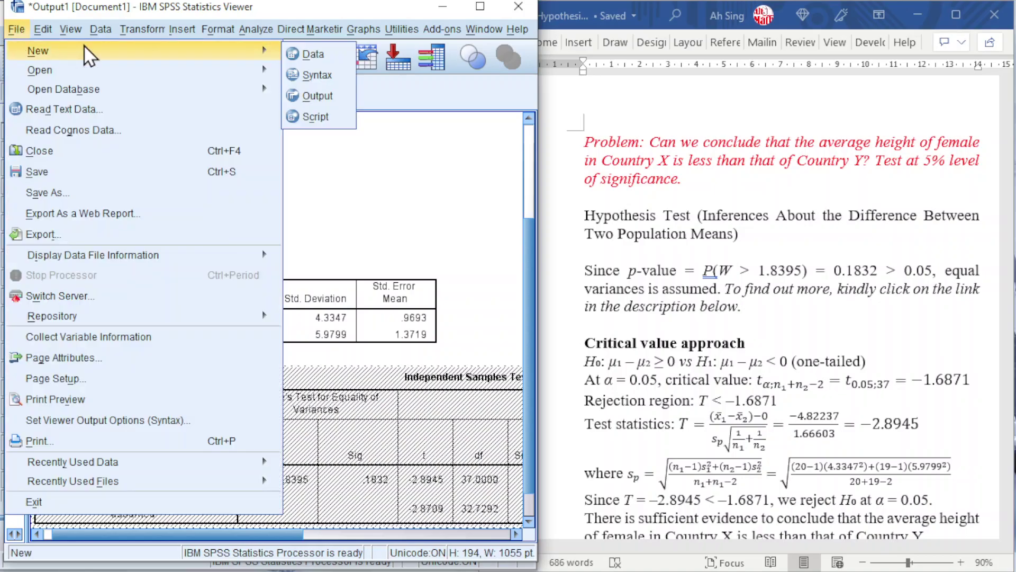
pyautogui.moveTo(37, 50)
pyautogui.click(307, 52)
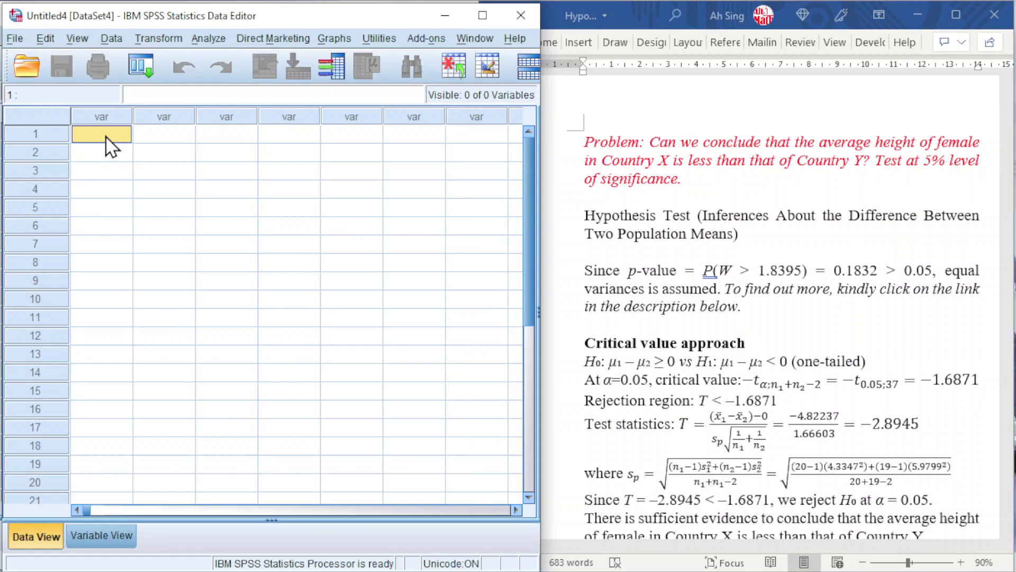
pyautogui.press('Return')
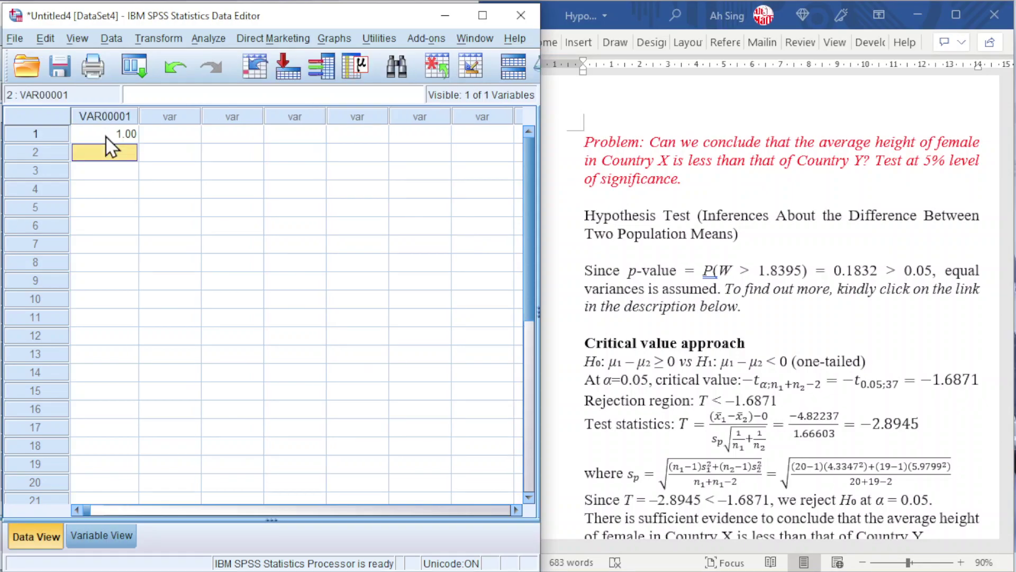
# Start a Compute Variable calculation with T as the target variable
pyautogui.click(173, 40)
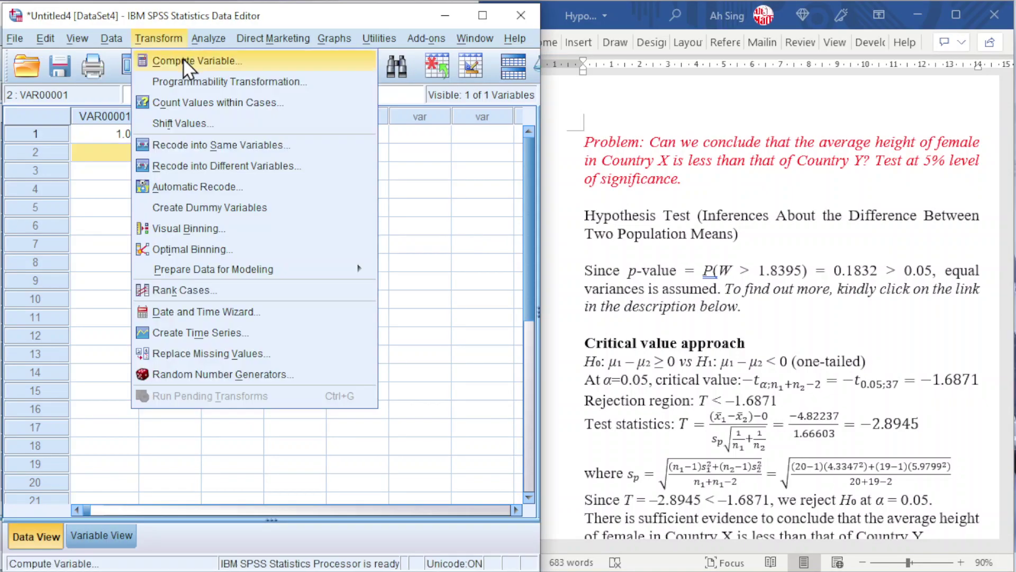
pyautogui.click(183, 65)
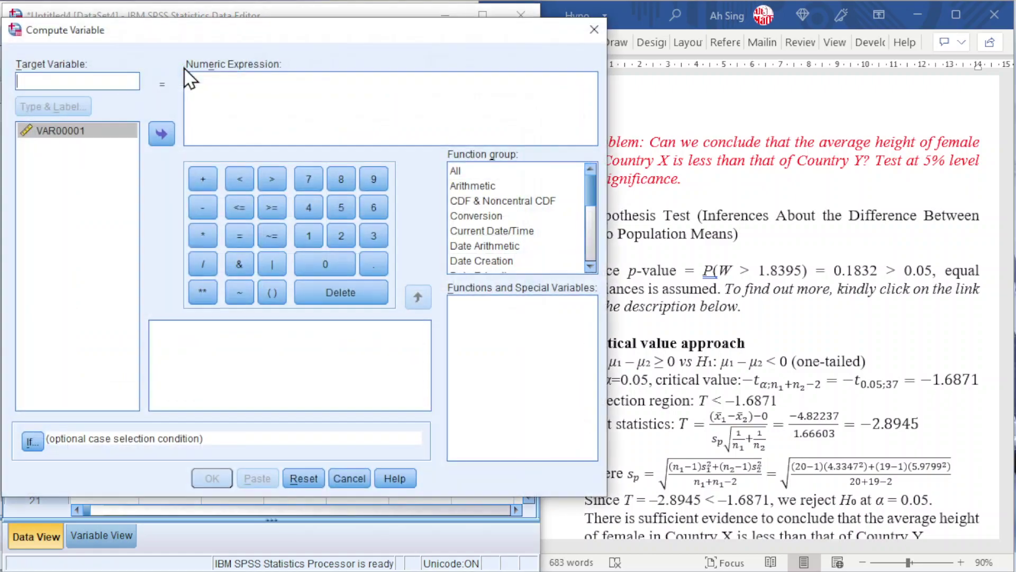
pyautogui.click(79, 80)
pyautogui.write('T')
pyautogui.click(220, 80)
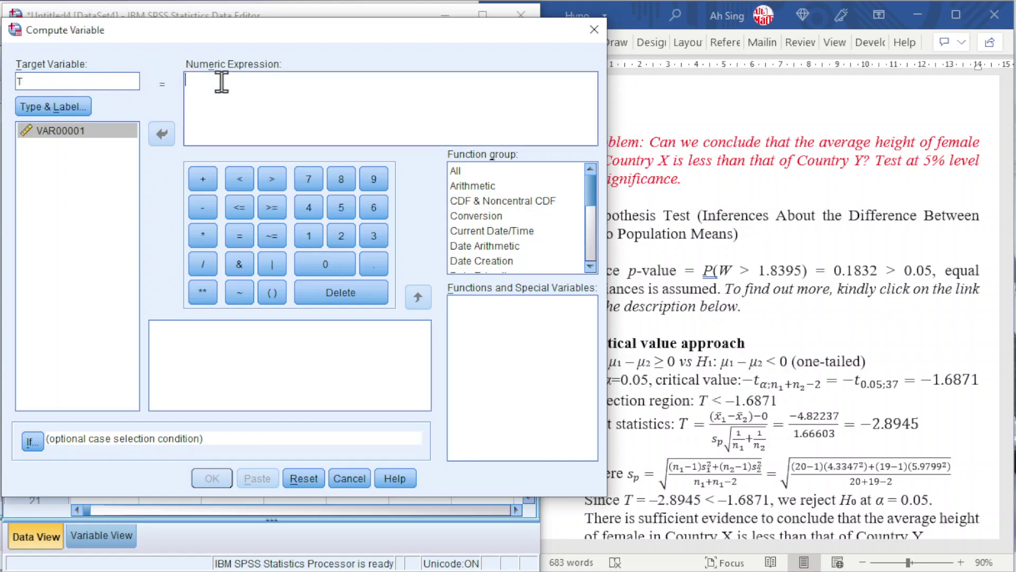
# Insert the Idf.T function from the Inverse DF group into the numeric expression for T
pyautogui.click(590, 266)
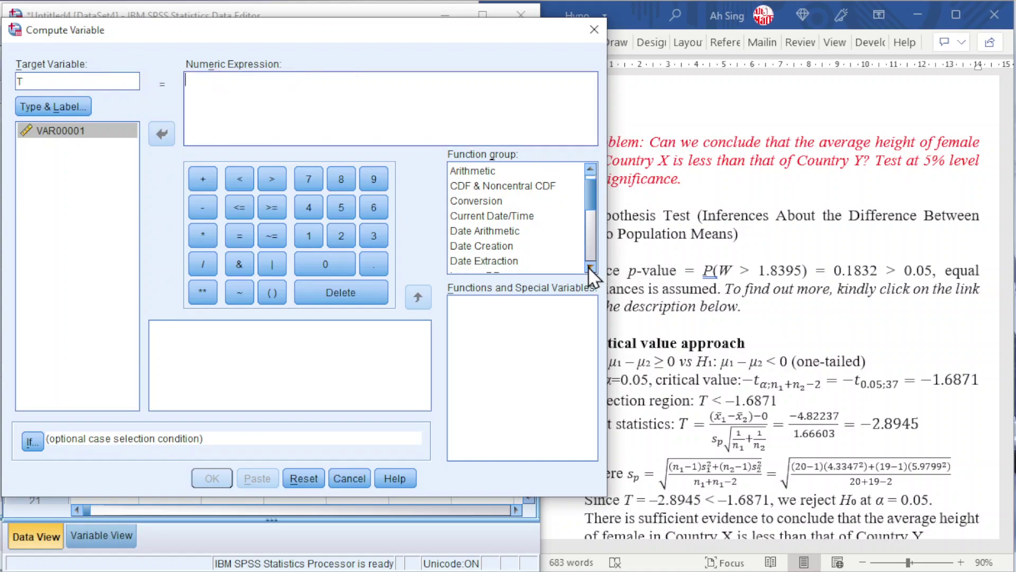
pyautogui.click(589, 266)
pyautogui.click(590, 267)
pyautogui.click(589, 266)
pyautogui.click(498, 231)
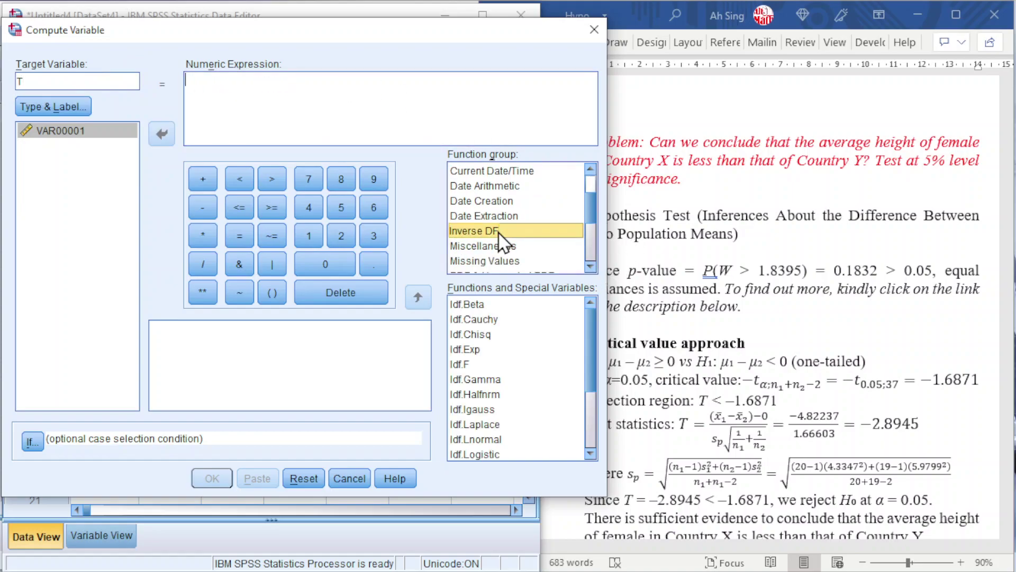
pyautogui.click(592, 454)
pyautogui.click(592, 454)
pyautogui.click(592, 455)
pyautogui.click(592, 455)
pyautogui.click(592, 454)
pyautogui.click(591, 454)
pyautogui.click(592, 454)
pyautogui.click(461, 425)
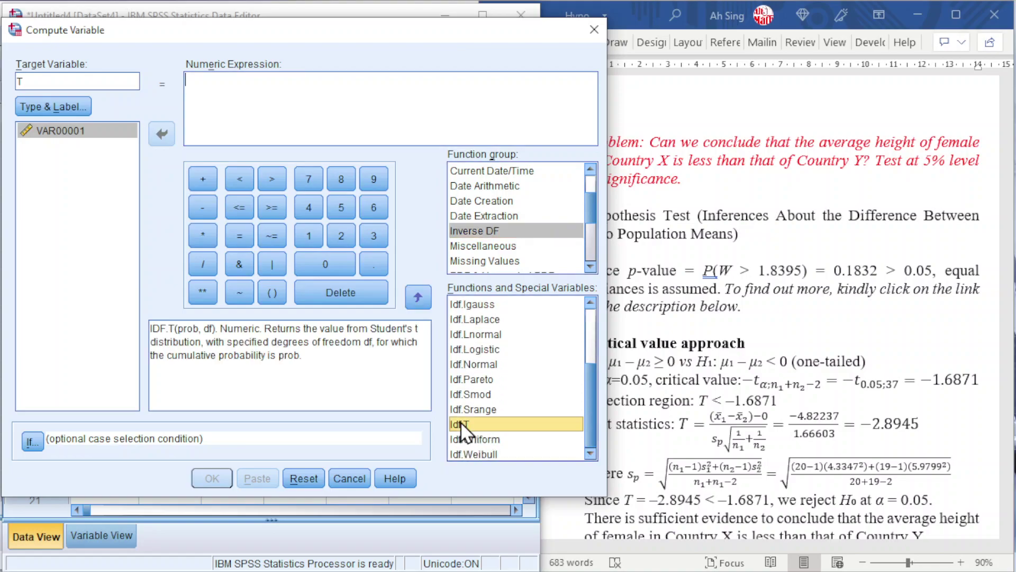
pyautogui.click(418, 295)
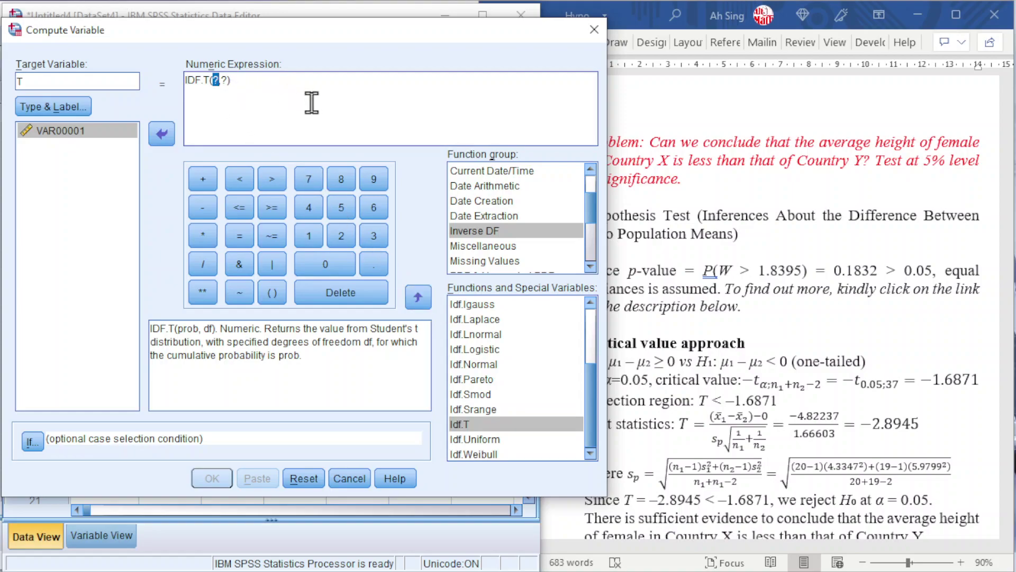
# Complete the expression as IDF.T(0.05,37), compute T, and select its value in the dataset to show full precision
pyautogui.write('0.05')
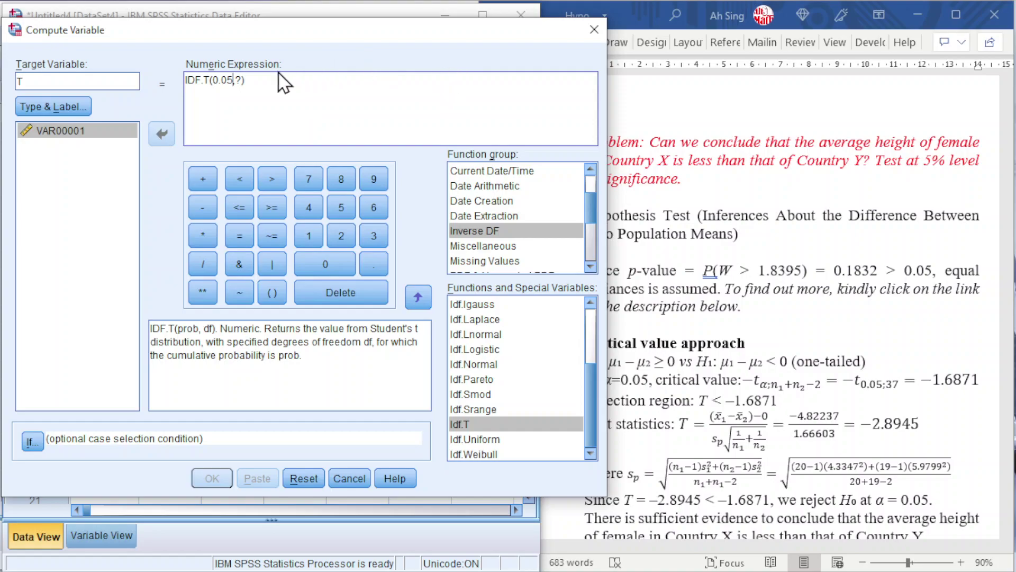
pyautogui.doubleClick(239, 81)
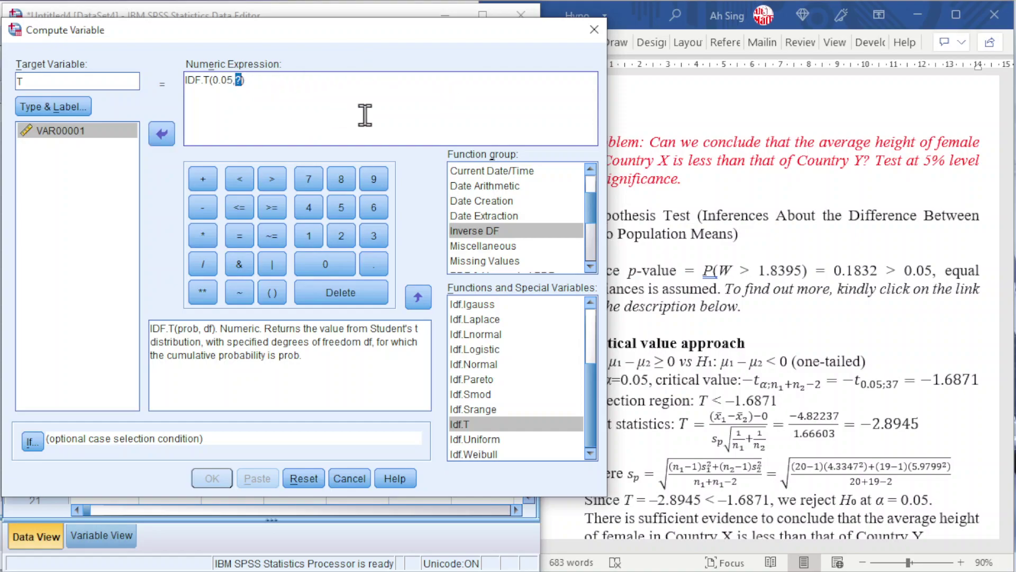
pyautogui.write('37')
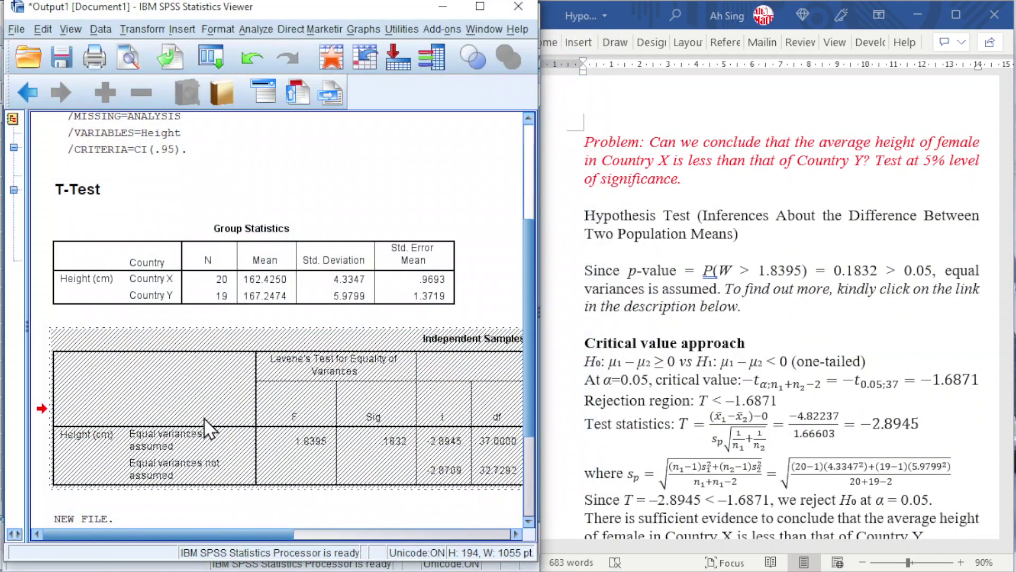
pyautogui.click(444, 15)
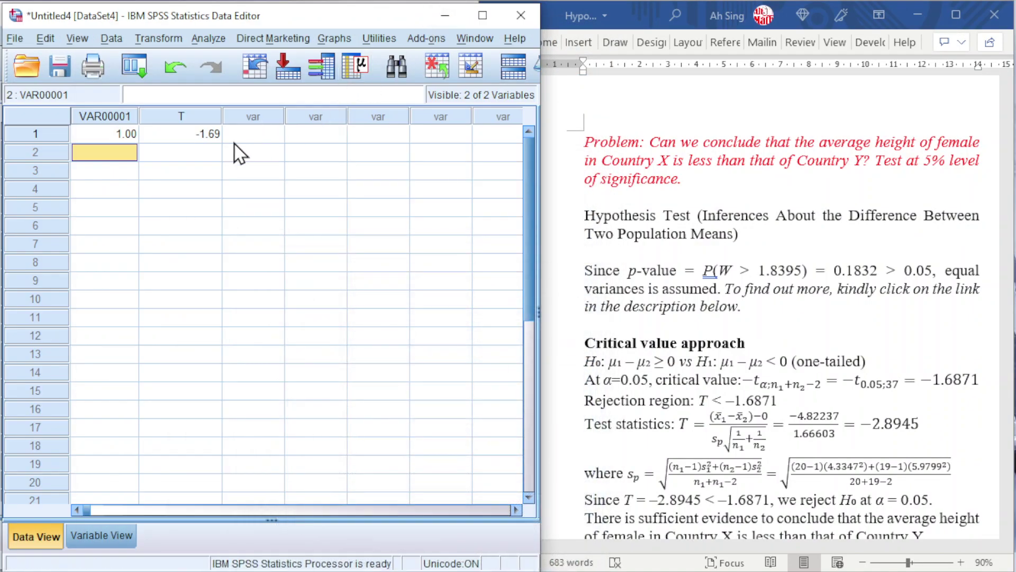
pyautogui.click(207, 139)
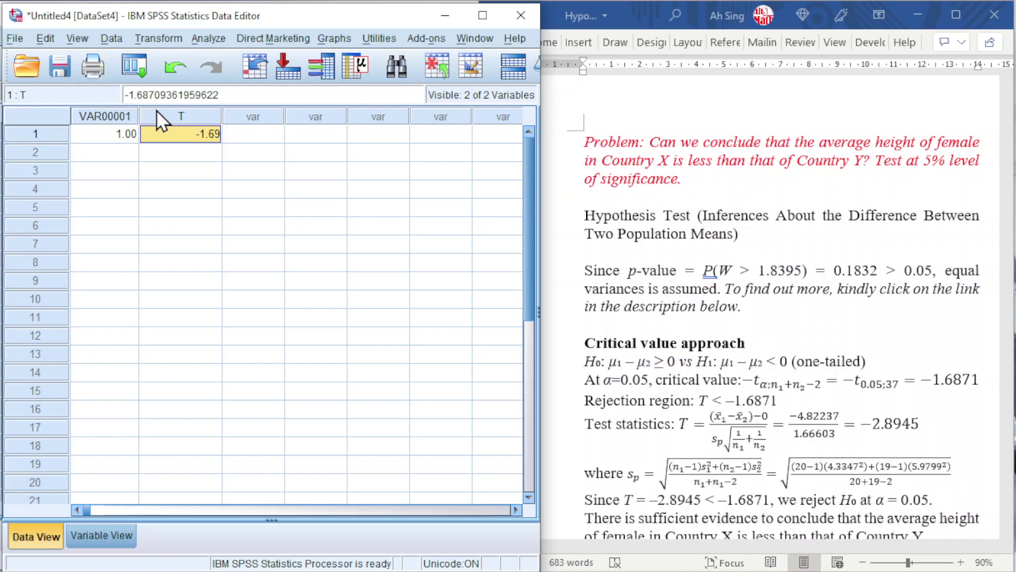
# Examine the equal-variances results in the Independent Samples Test table against the document's critical value, p-value and confidence interval workings
pyautogui.hotkey('alt', 'Tab')
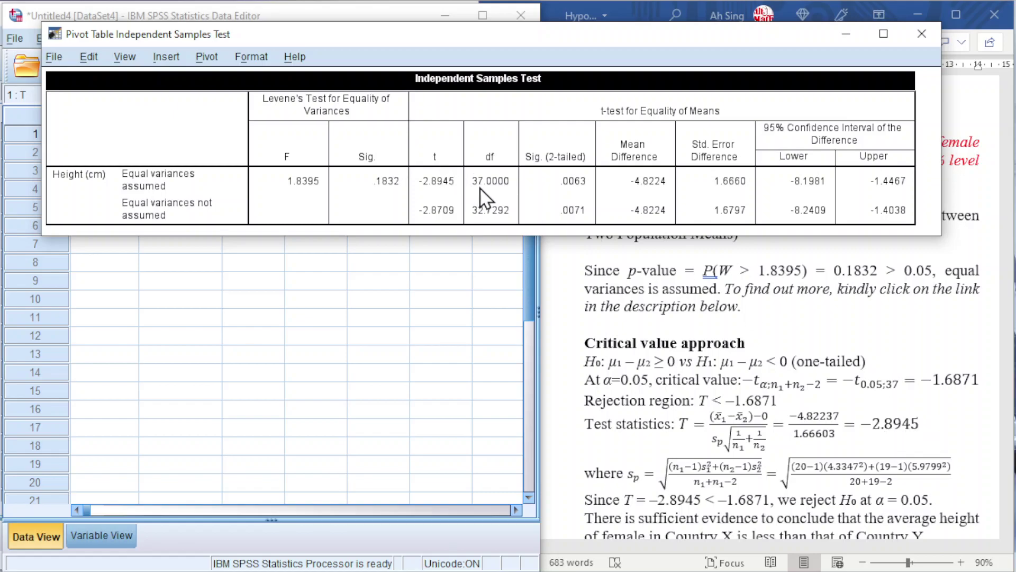
pyautogui.click(617, 111)
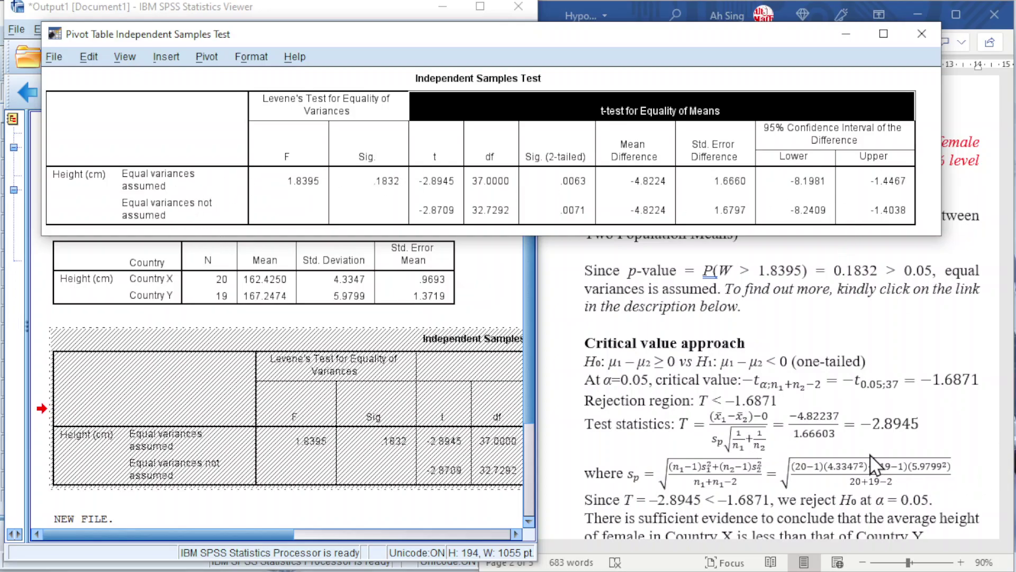
pyautogui.scroll(-1, 891, 424)
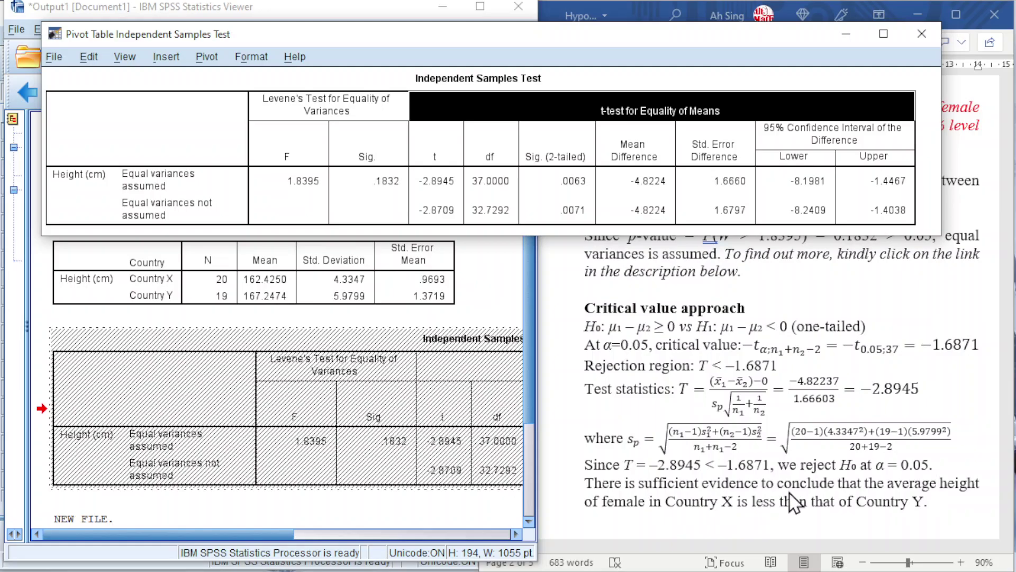
pyautogui.scroll(-3, 791, 495)
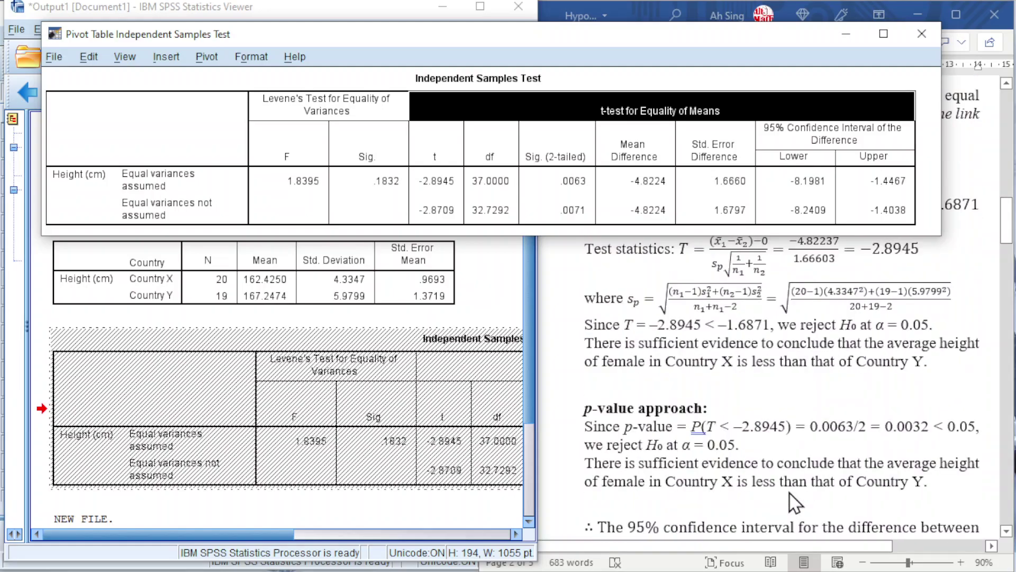
pyautogui.scroll(1, 792, 495)
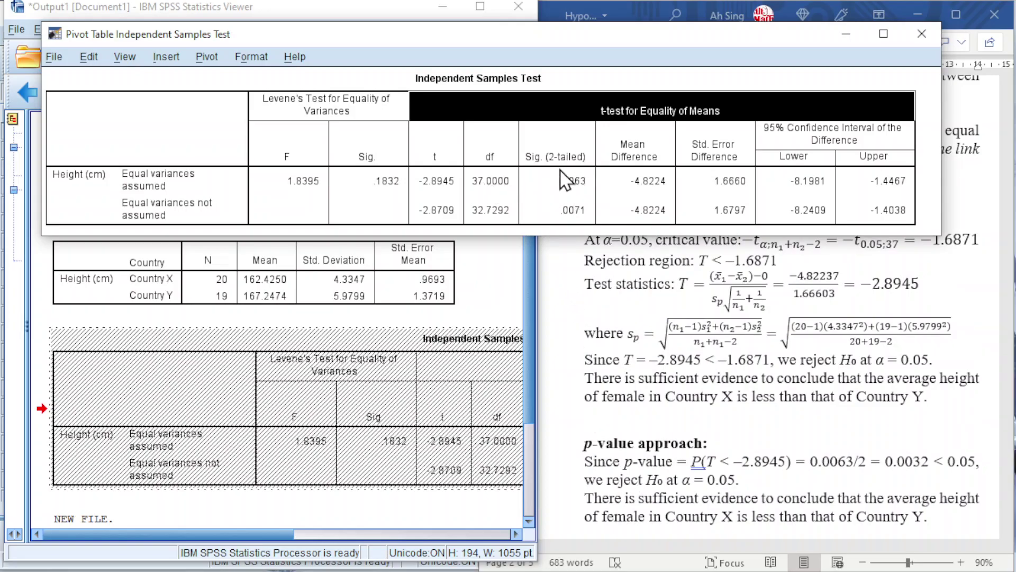
pyautogui.scroll(1, 778, 347)
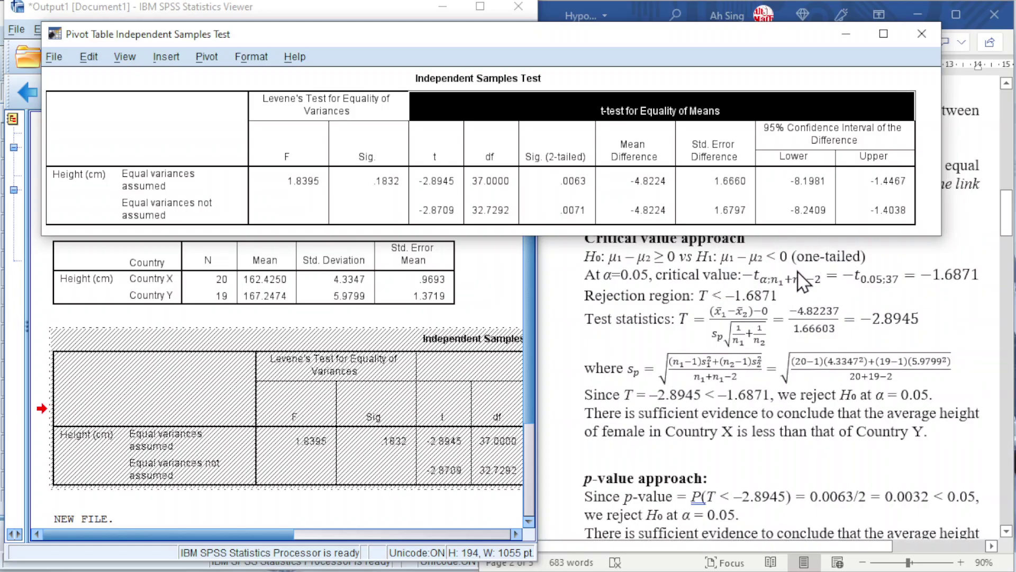
pyautogui.scroll(-1, 807, 275)
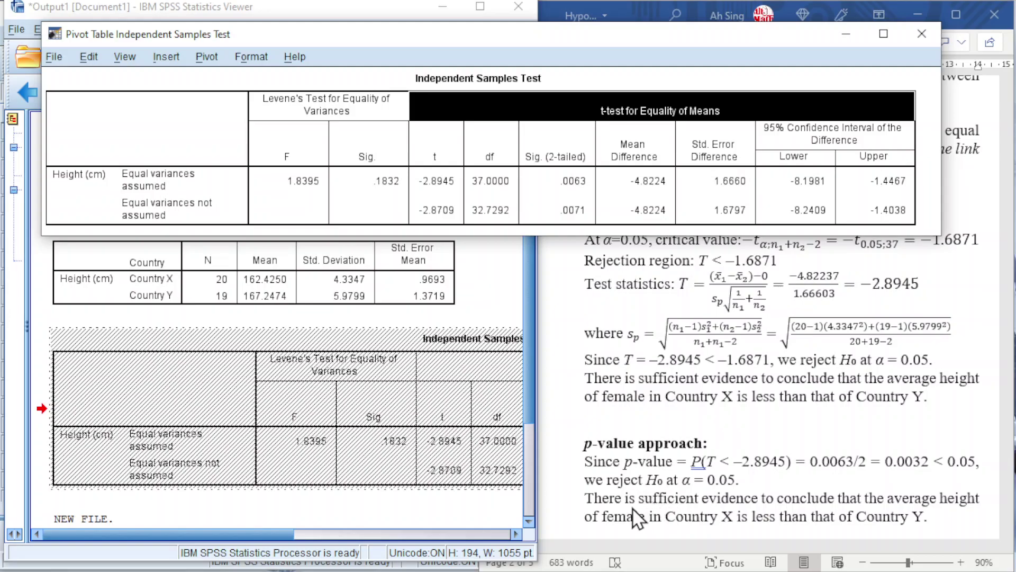
pyautogui.click(831, 516)
pyautogui.scroll(-3, 831, 517)
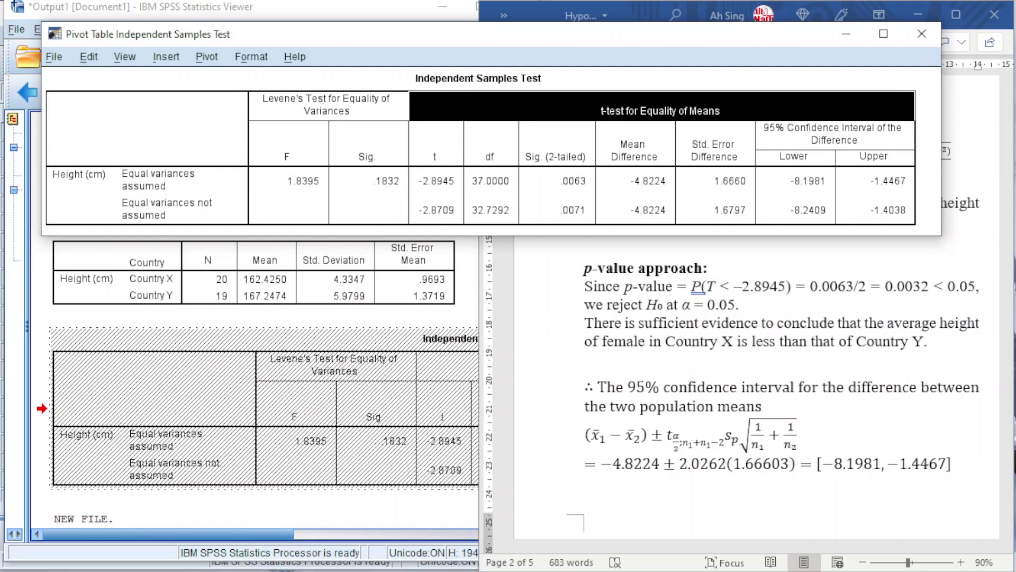
# Recompute the existing variable T as IDF.T(0.025,37) in the dataset and return to the data
pyautogui.click(829, 545)
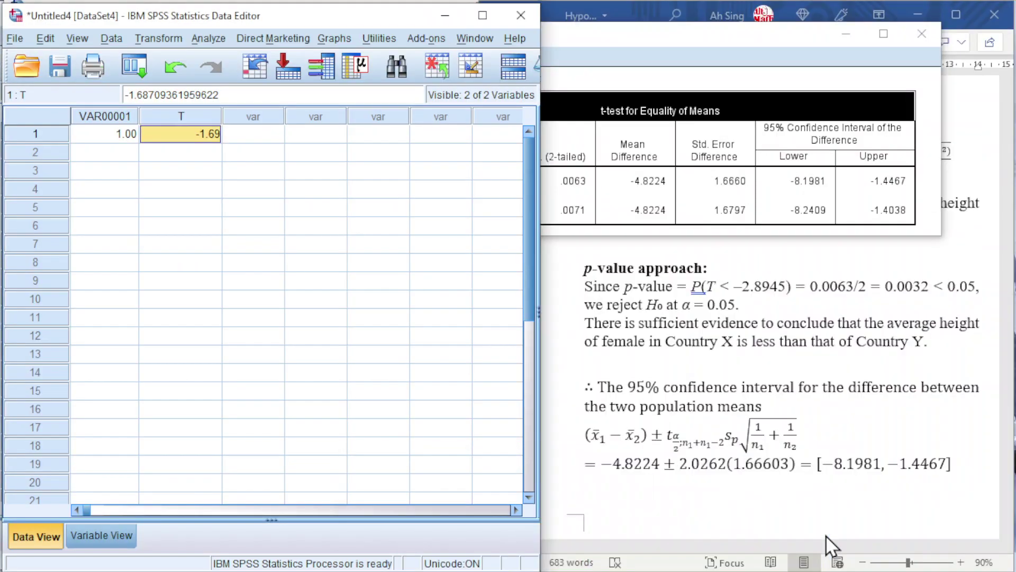
pyautogui.click(152, 43)
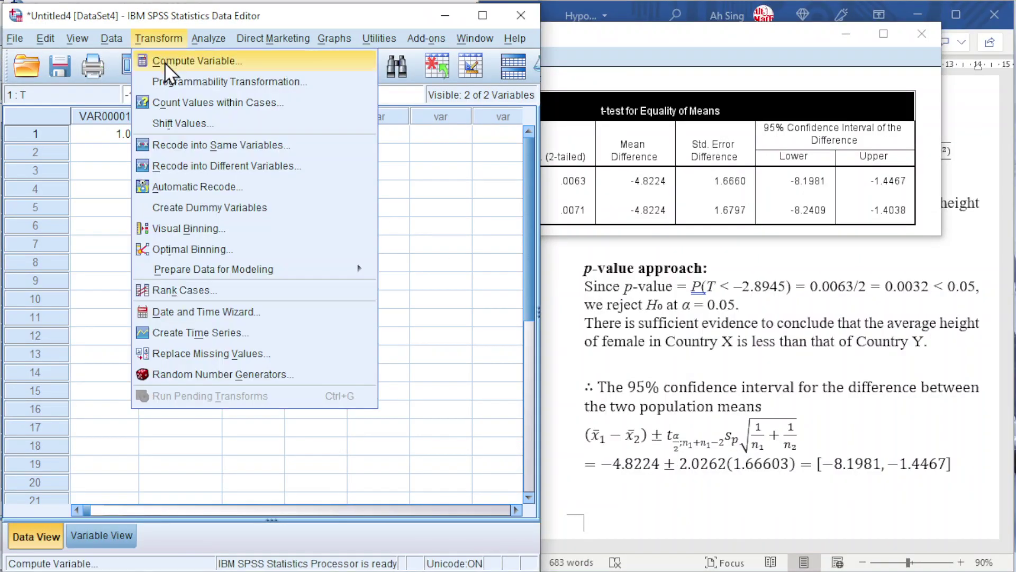
pyautogui.click(164, 62)
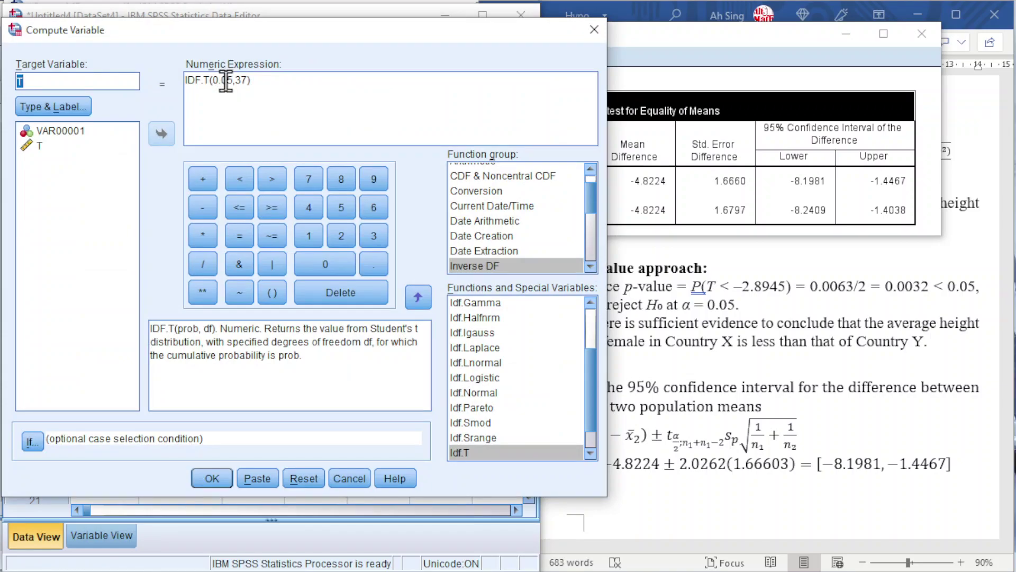
pyautogui.click(227, 80)
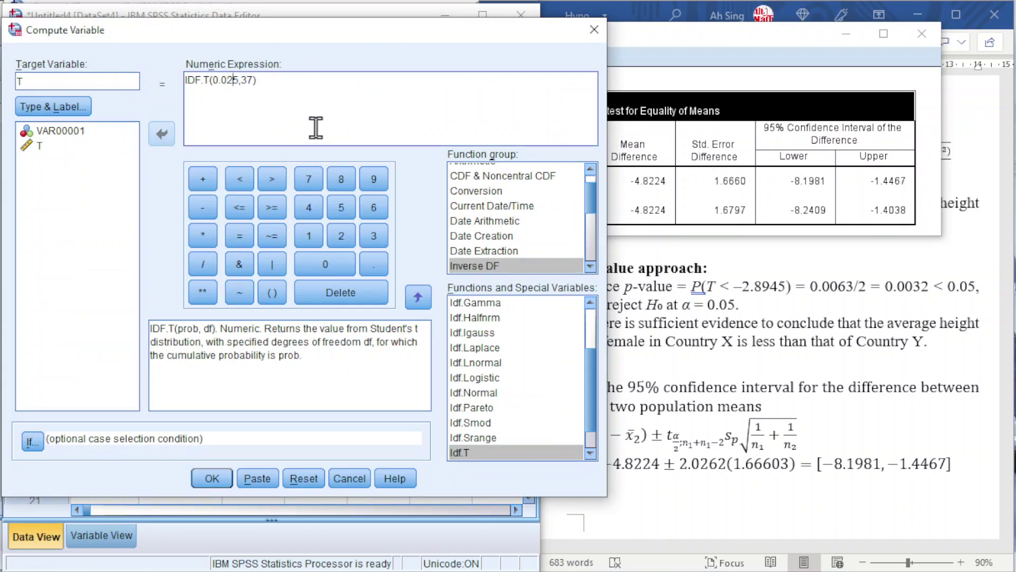
pyautogui.click(198, 476)
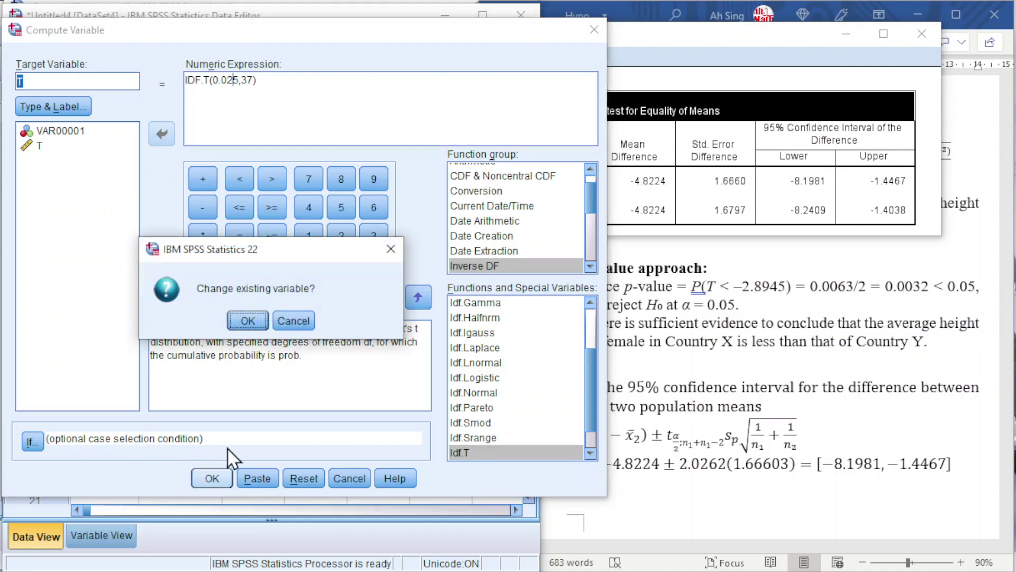
pyautogui.click(236, 323)
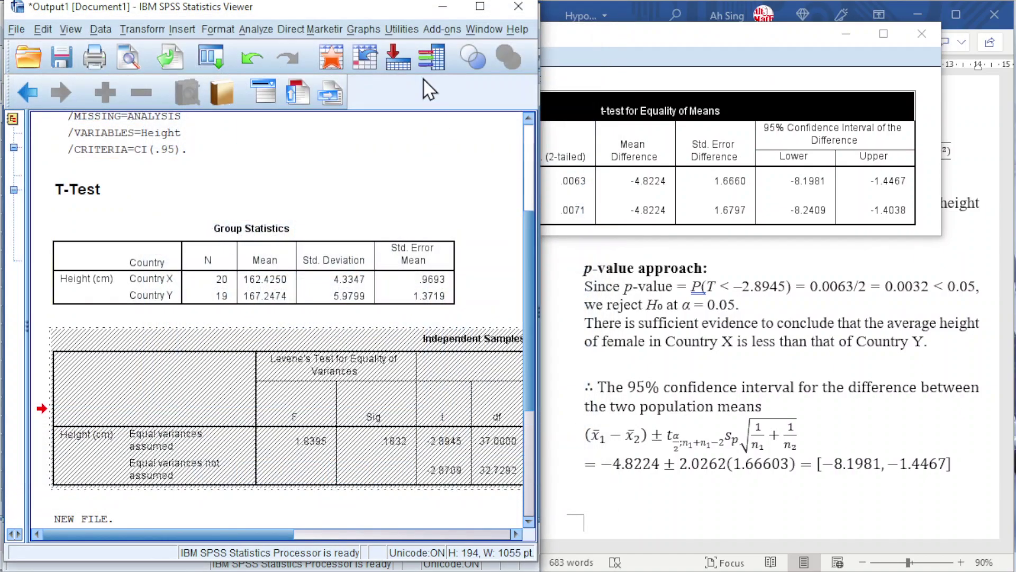
pyautogui.click(443, 7)
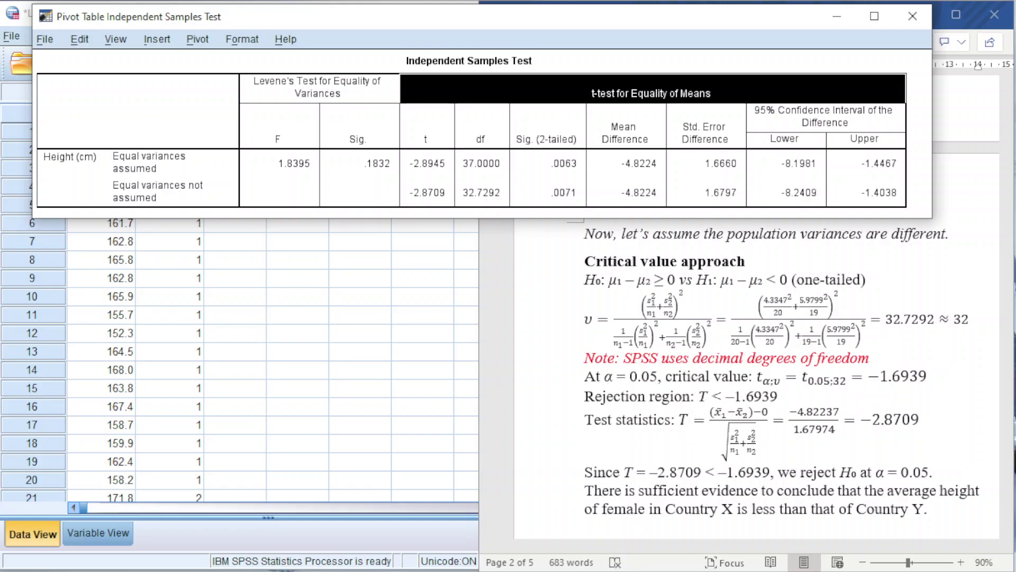
# Recompute the existing variable T as IDF.T(0.05,32) for the unequal-variances case
pyautogui.click(794, 540)
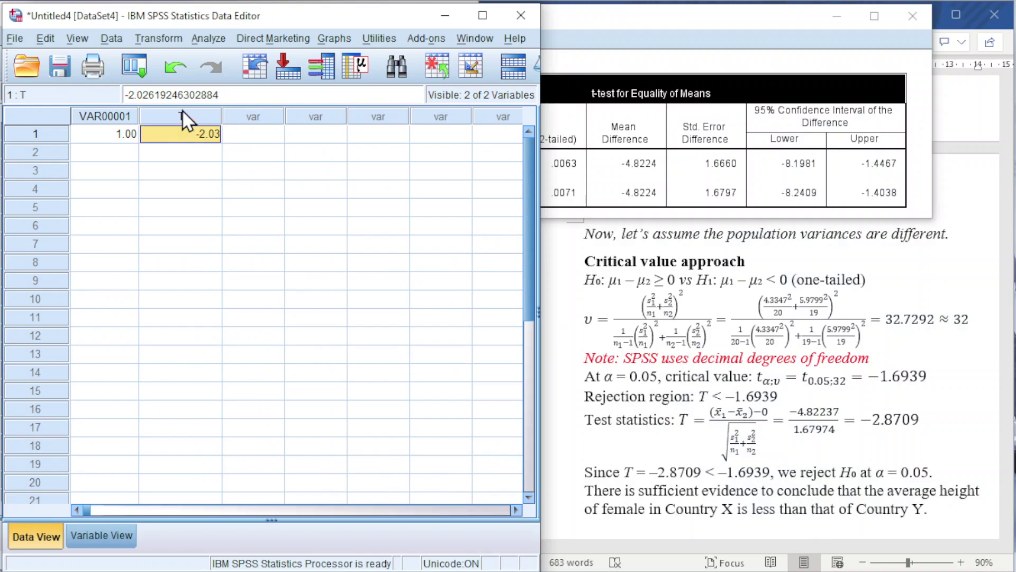
pyautogui.click(160, 39)
pyautogui.click(173, 59)
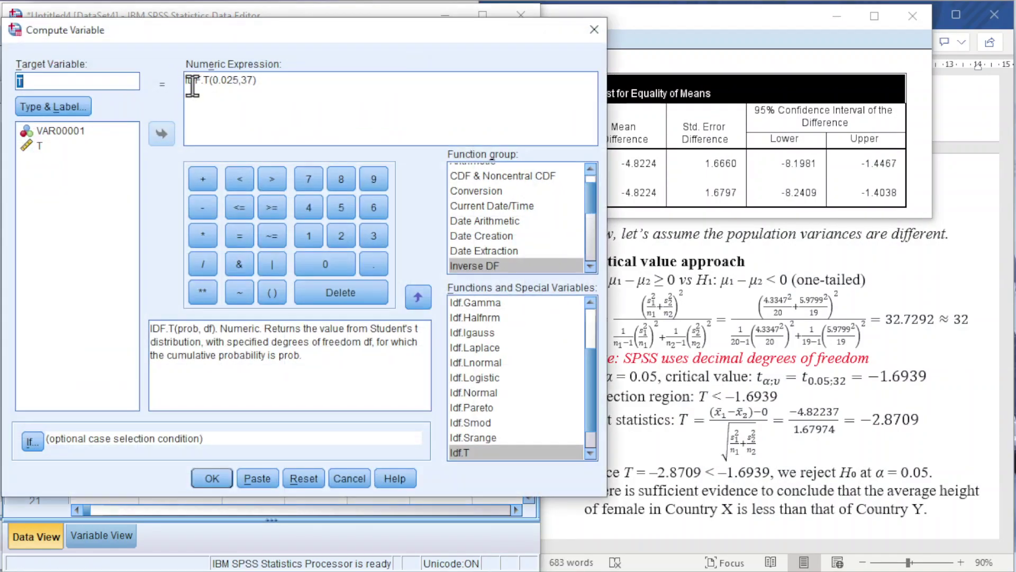
pyautogui.click(246, 80)
pyautogui.press('Delete')
pyautogui.write('2')
pyautogui.click(234, 80)
pyautogui.press('BackSpace')
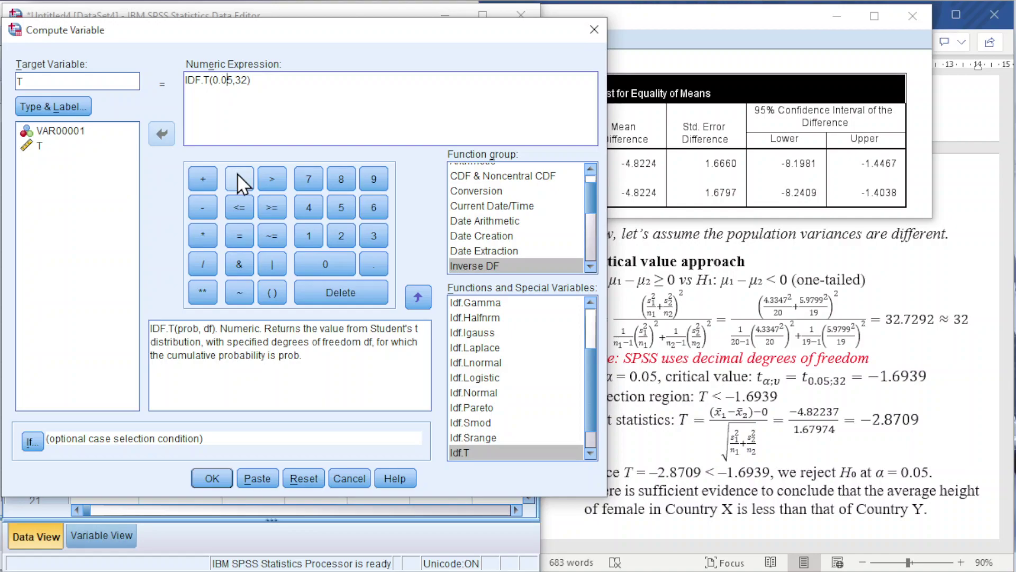
pyautogui.click(211, 479)
pyautogui.click(253, 326)
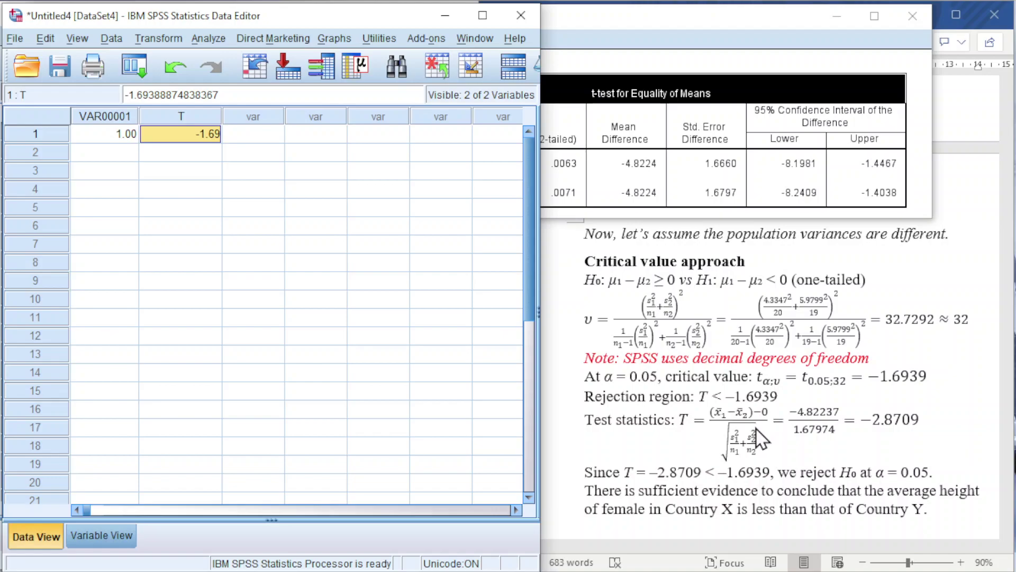
# Examine the unequal-variances results in the Independent Samples Test table against the document's test statistic, p-value and 95% confidence interval
pyautogui.click(625, 61)
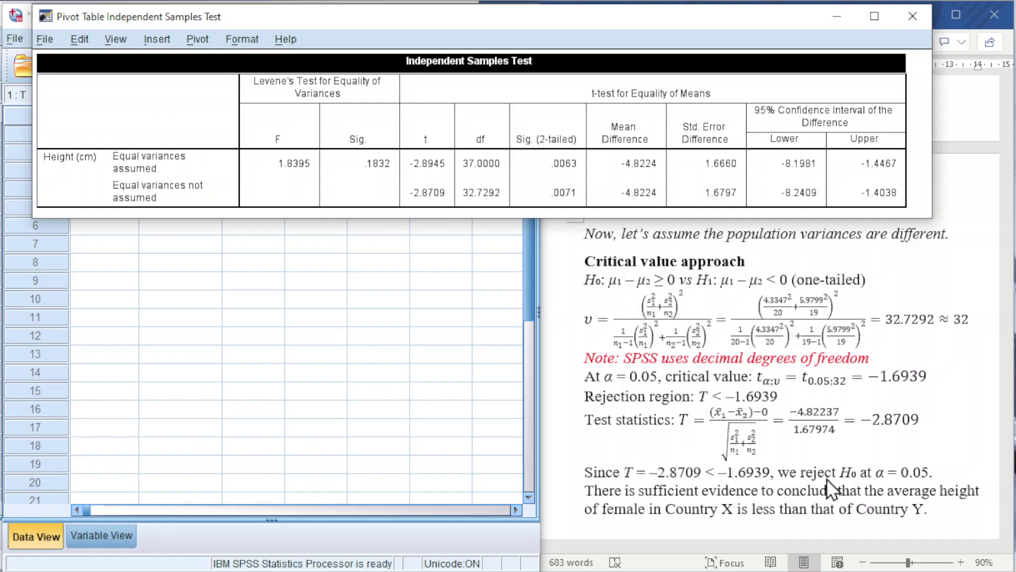
pyautogui.scroll(-4, 833, 488)
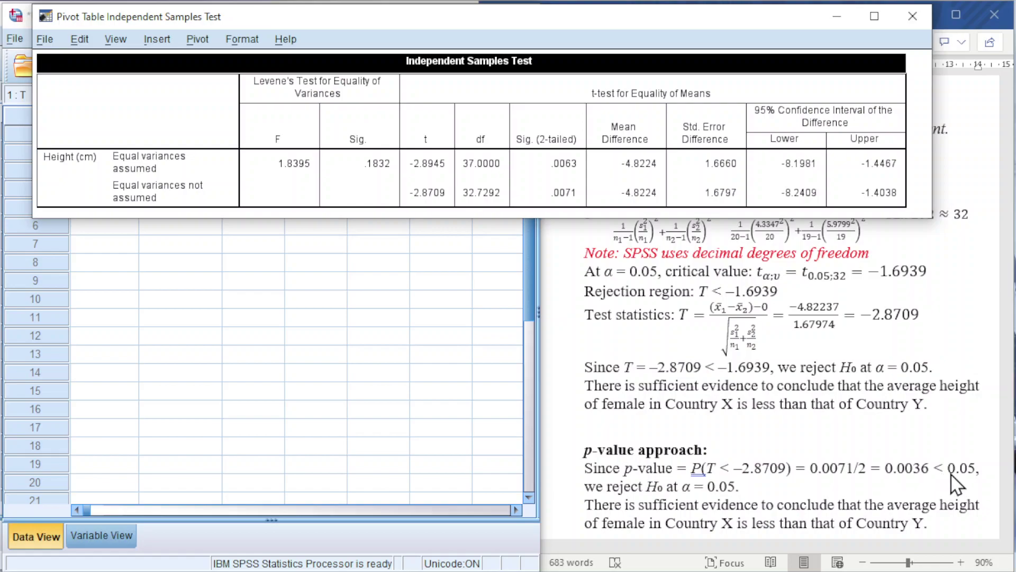
pyautogui.scroll(-1, 957, 483)
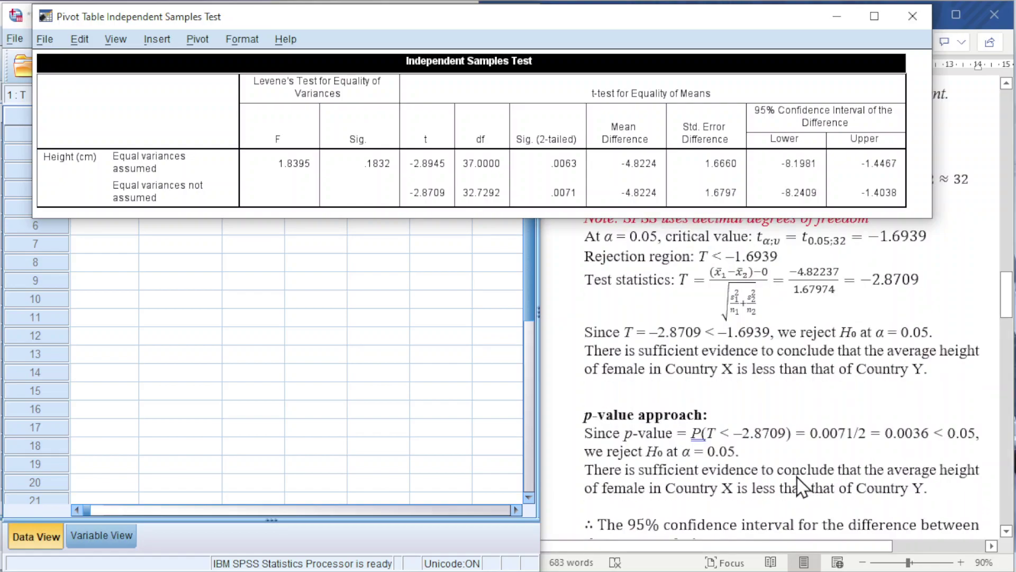
pyautogui.scroll(-4, 799, 481)
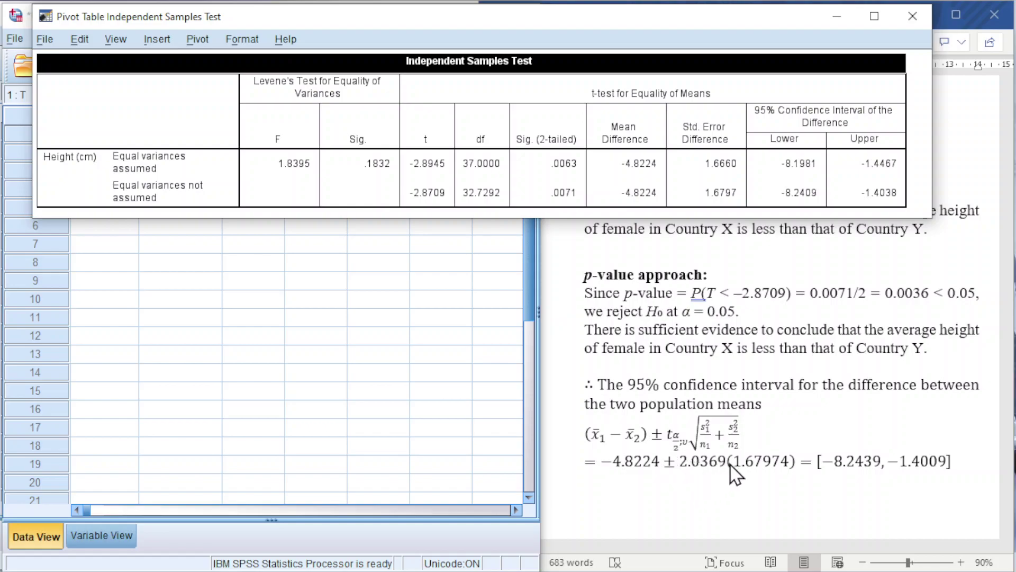
# Change the probability in variable T's compute expression to 0.025, giving IDF.T(0.025,32)
pyautogui.scroll(3, 733, 471)
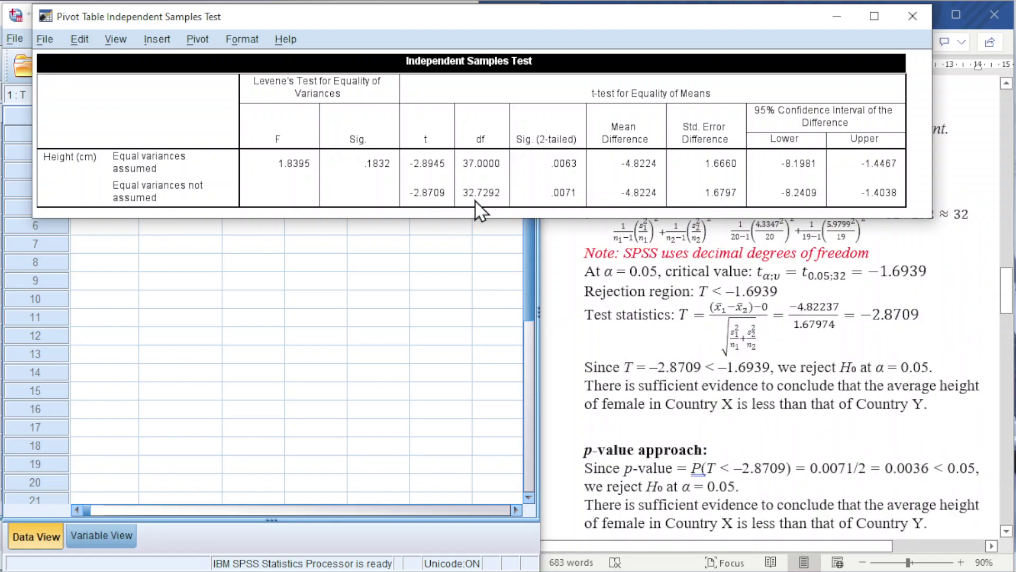
pyautogui.scroll(-2, 692, 508)
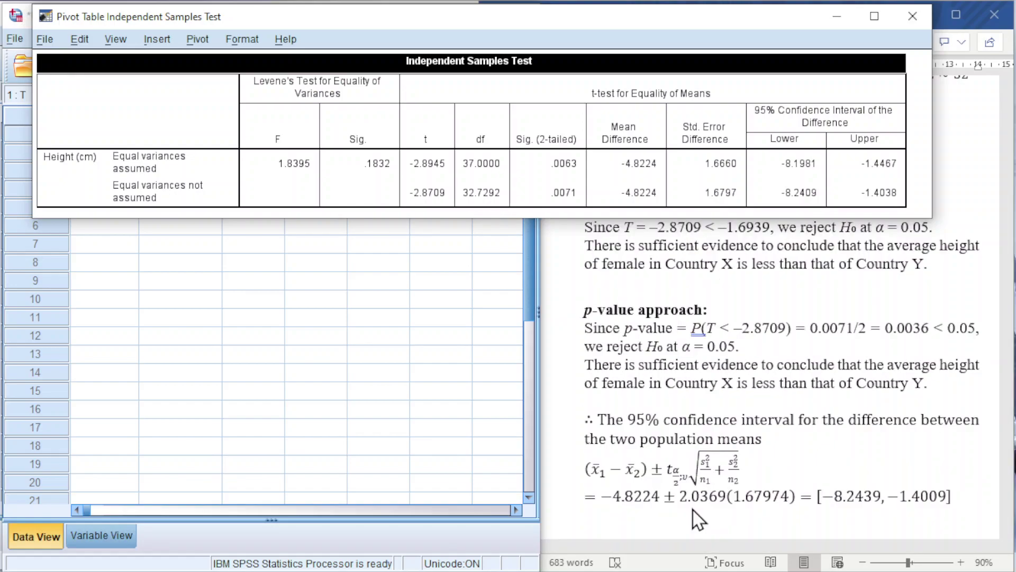
pyautogui.click(214, 338)
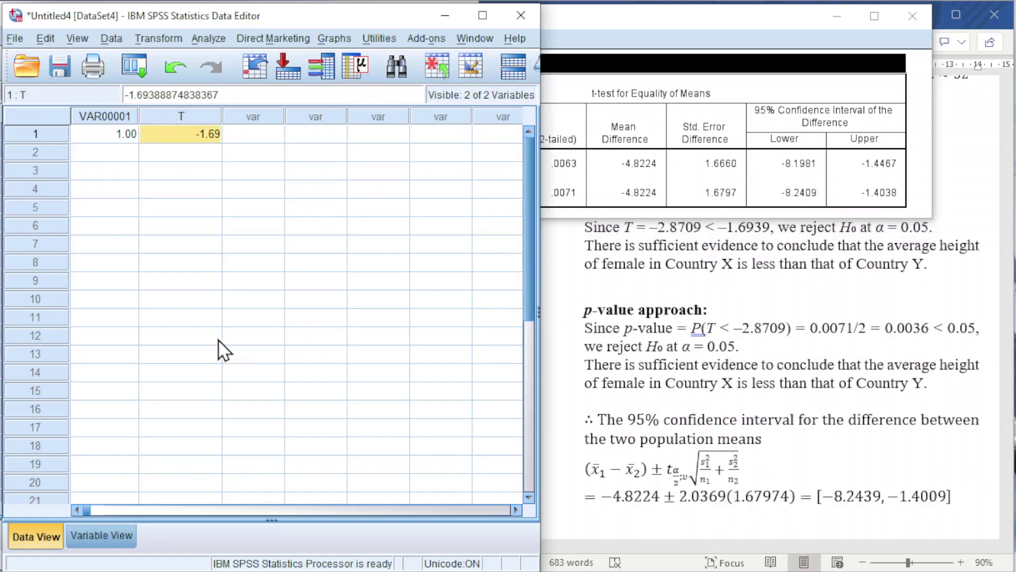
pyautogui.click(157, 39)
pyautogui.click(168, 60)
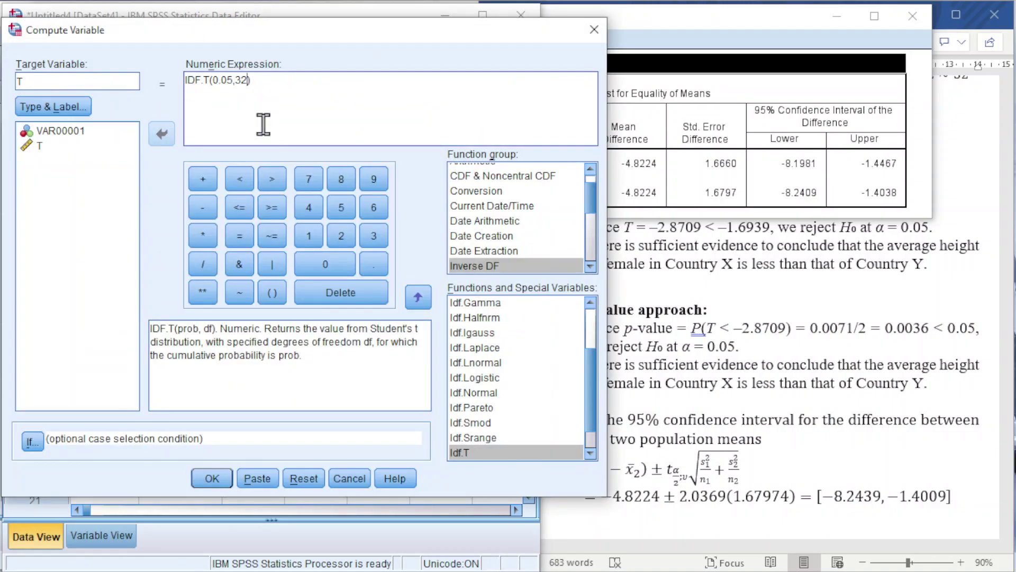
pyautogui.click(227, 79)
pyautogui.write('2')
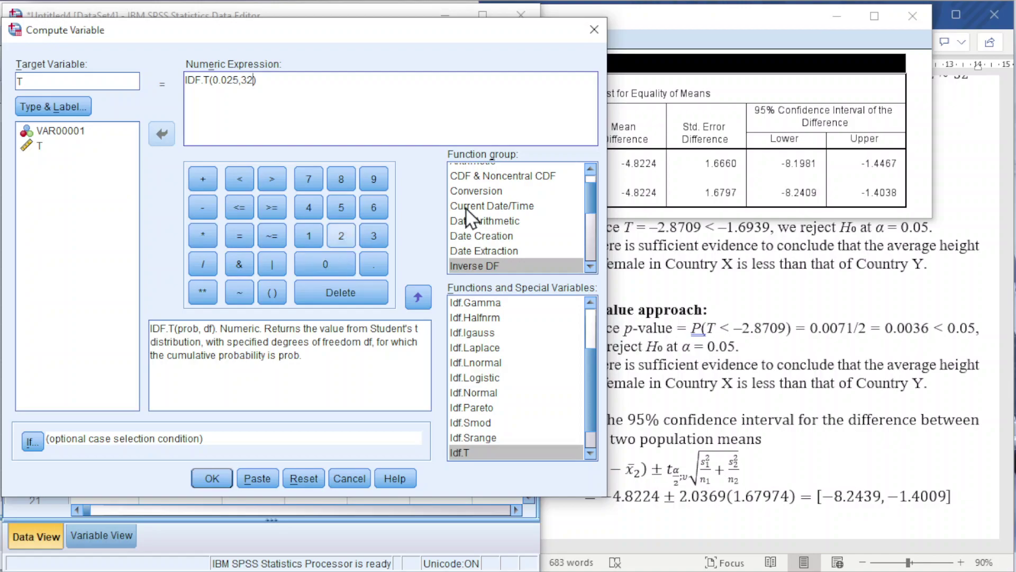
# Set the degrees of freedom in the IDF.T expression to 32.7292, recompute the existing variable T and select its value in the dataset
pyautogui.click(614, 186)
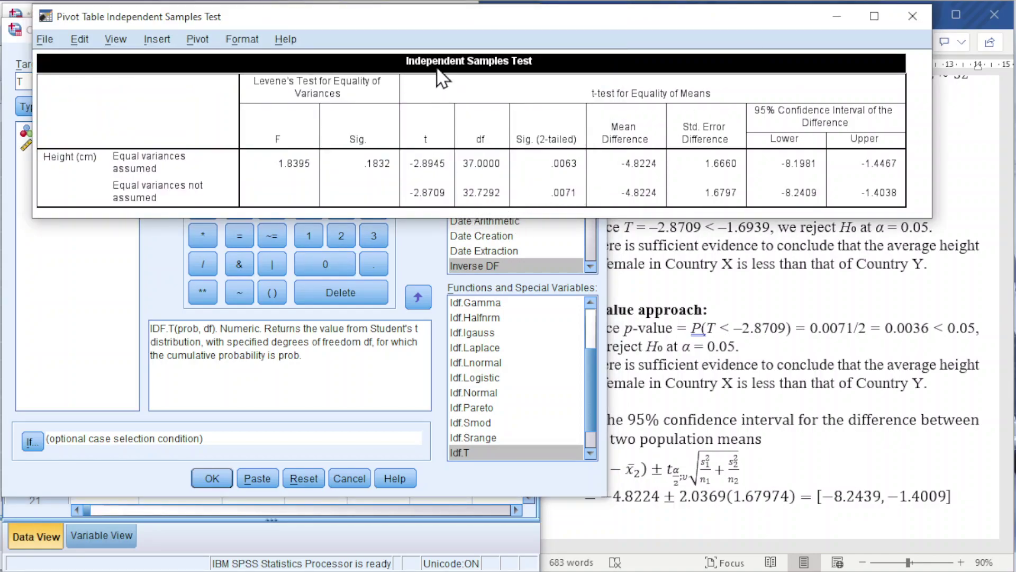
pyautogui.click(297, 291)
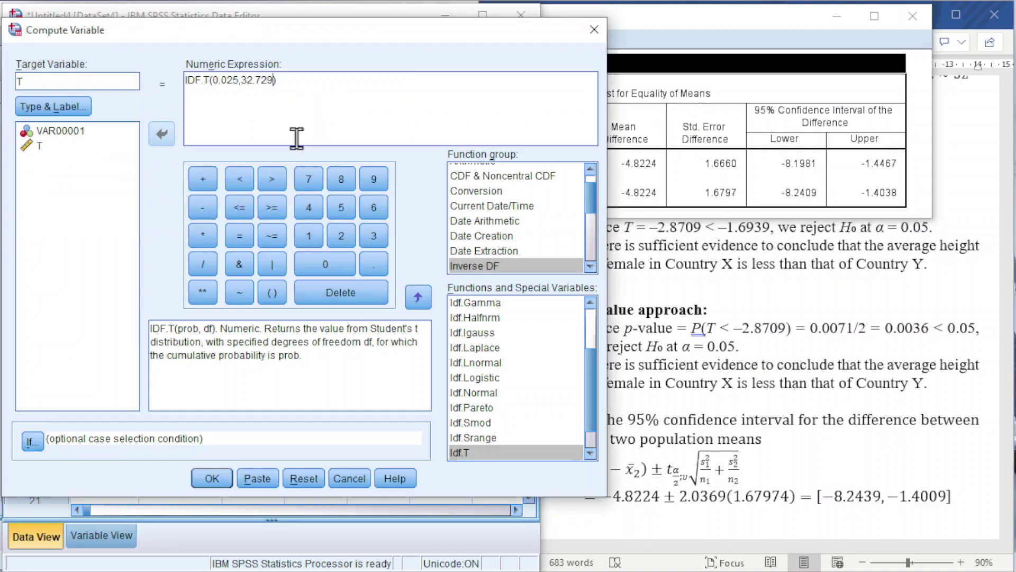
pyautogui.click(214, 483)
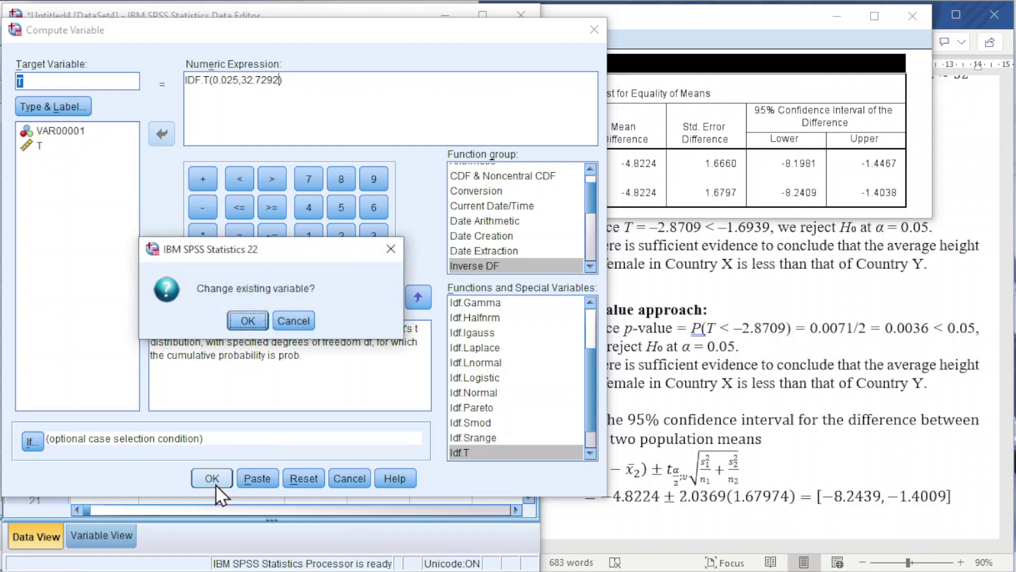
pyautogui.click(247, 321)
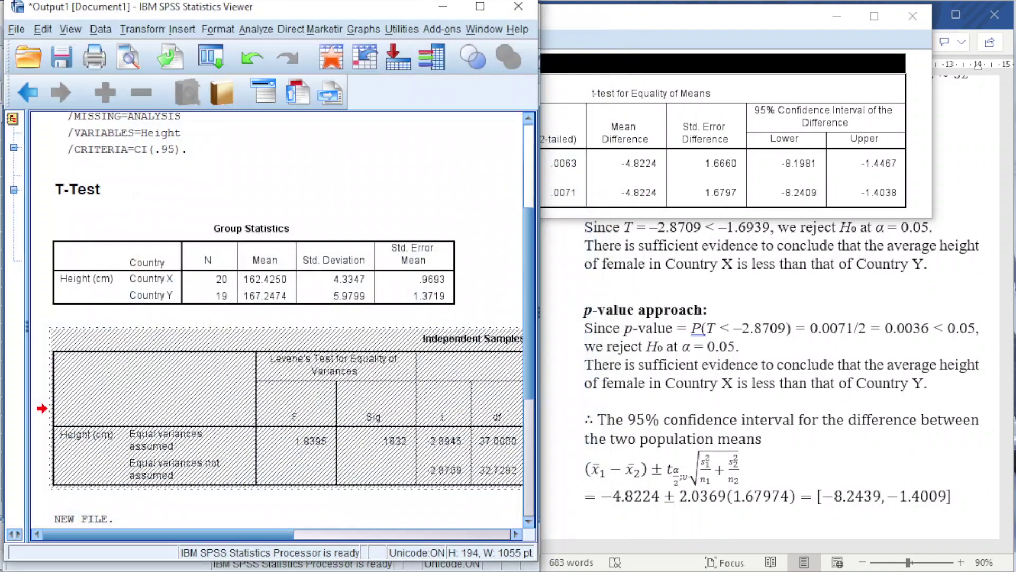
pyautogui.click(443, 13)
pyautogui.click(181, 136)
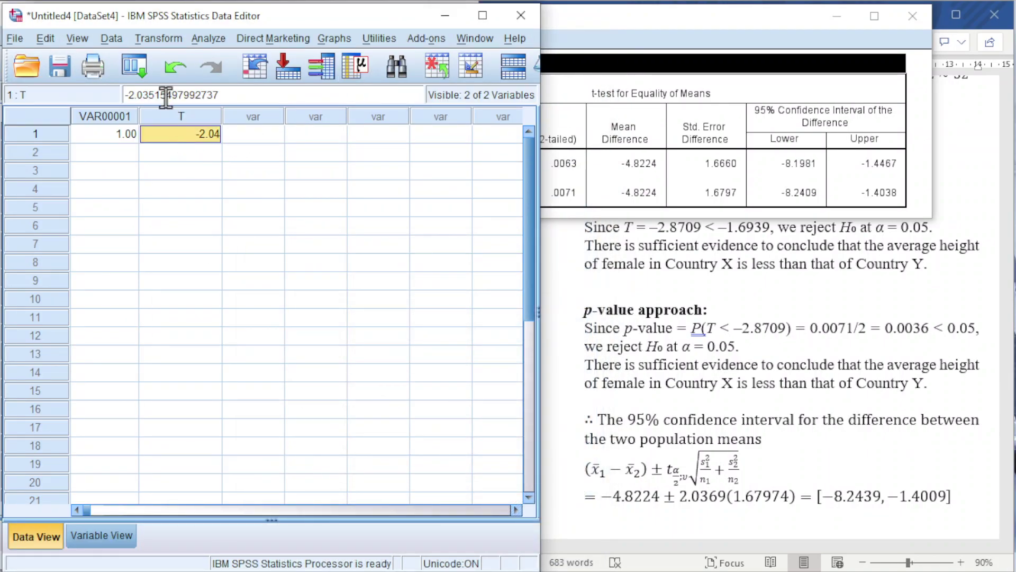